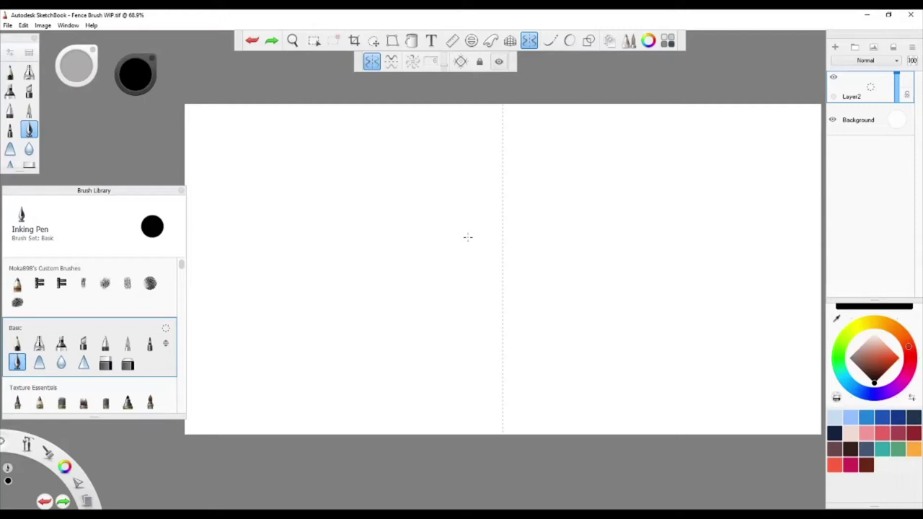
- Ink mirrored pairs of inner and outer vertical bars for the coil loops
{"action": "scroll", "coordinate": [485, 250], "scroll_direction": "up", "scroll_amount": 2}
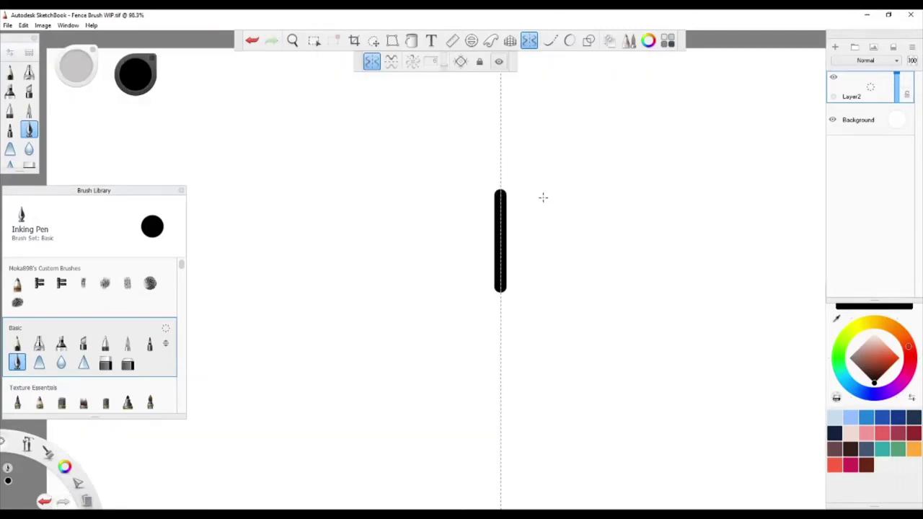
{"action": "left_click_drag", "start_coordinate": [543, 190], "coordinate": [542, 252]}
{"action": "key", "text": "ctrl+z"}
{"action": "left_click_drag", "start_coordinate": [543, 190], "coordinate": [543, 297]}
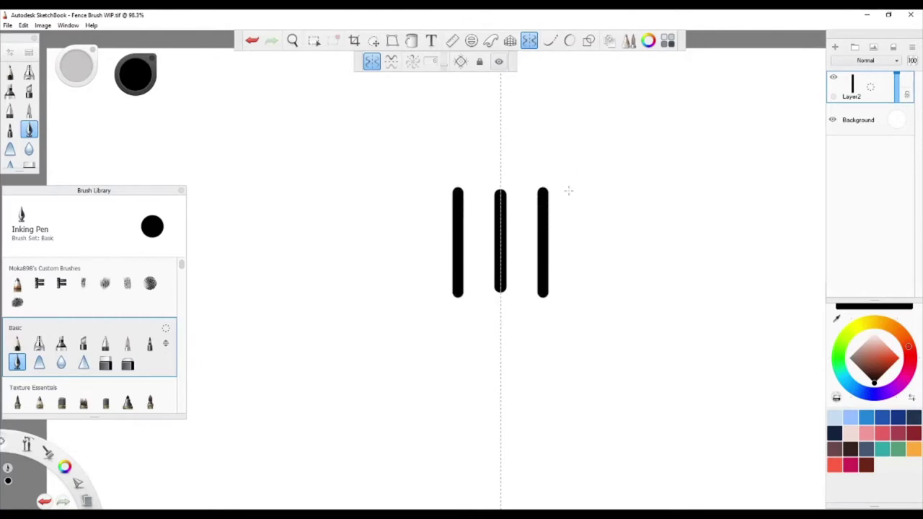
{"action": "left_click_drag", "start_coordinate": [574, 187], "coordinate": [580, 294]}
- Turn on Steady Stroke and retry the curved loop bottoms, undoing the rough strokes
{"action": "left_click", "coordinate": [550, 40]}
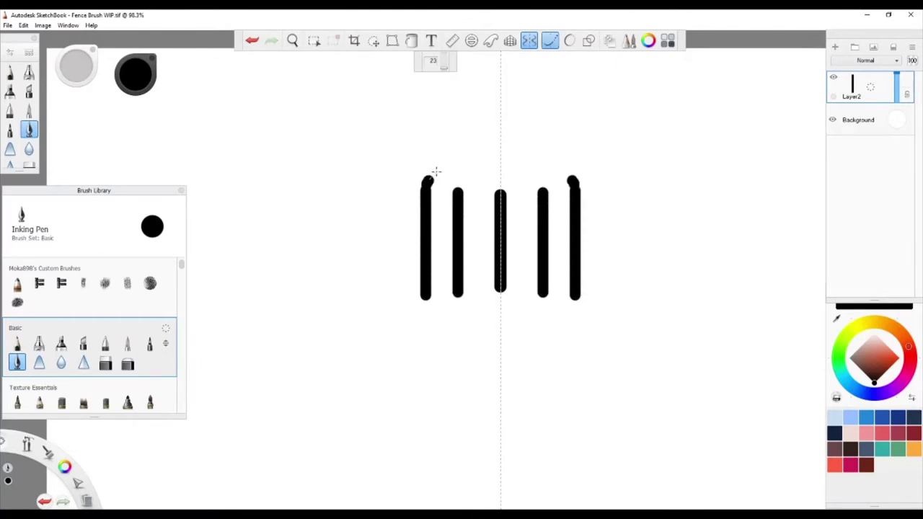
{"action": "key", "text": "ctrl+z"}
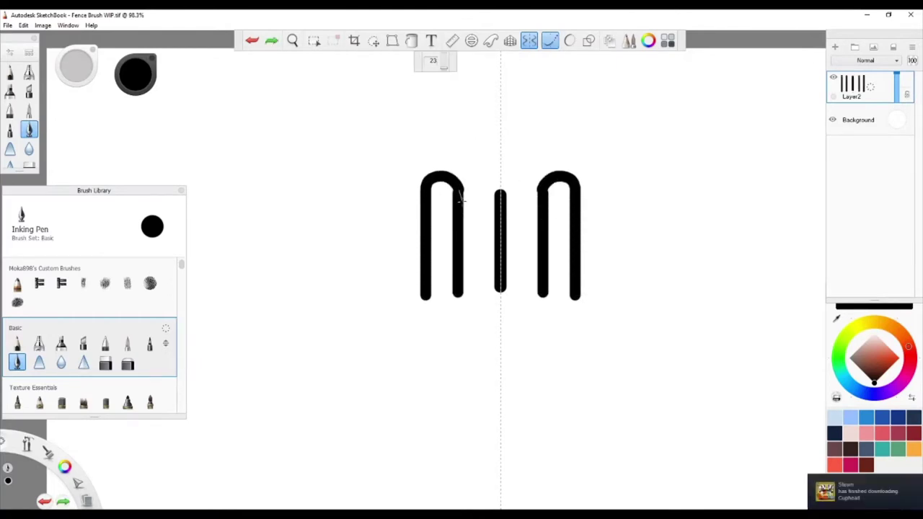
{"action": "key", "text": "ctrl+z"}
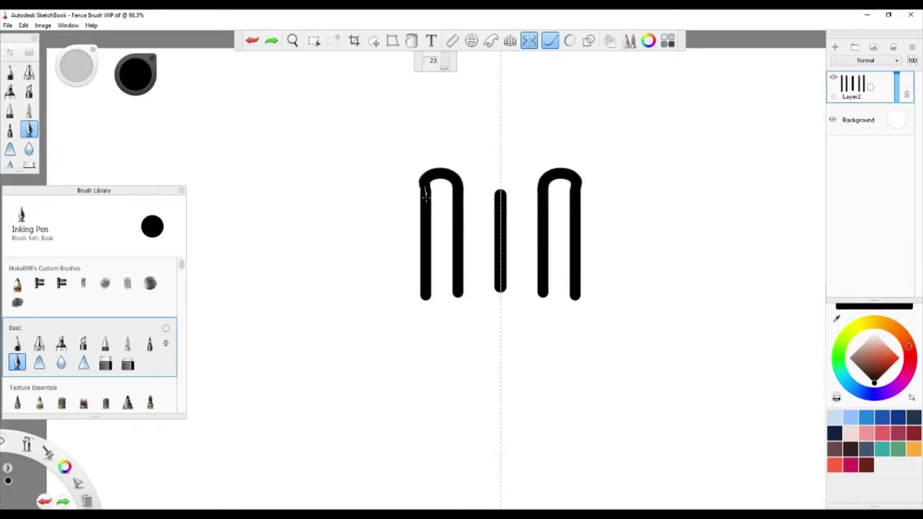
{"action": "key", "text": "ctrl+z"}
{"action": "scroll", "coordinate": [461, 303], "scroll_direction": "up", "scroll_amount": 2}
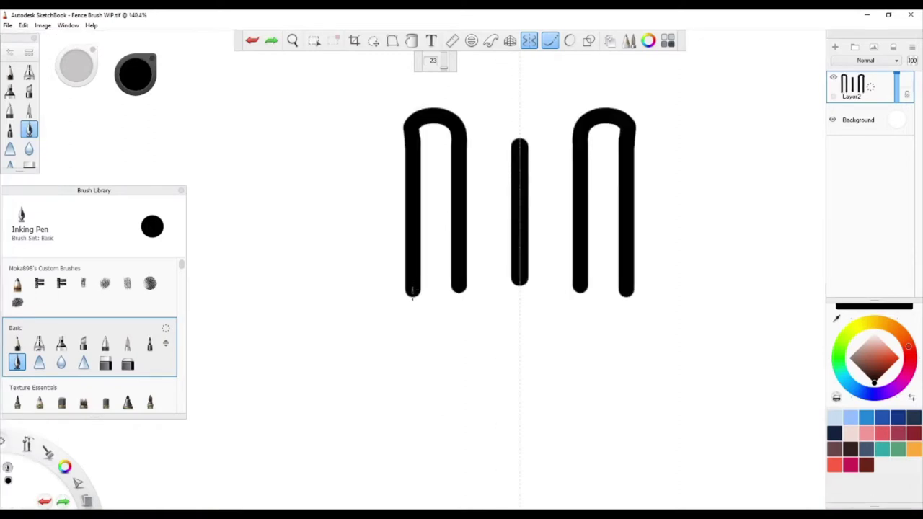
{"action": "left_click_drag", "start_coordinate": [409, 281], "coordinate": [458, 287]}
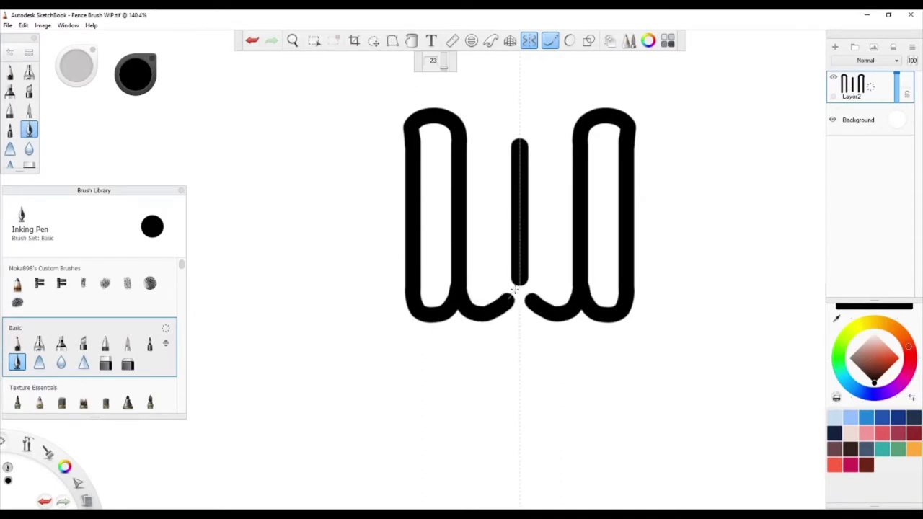
{"action": "key", "text": "ctrl+z"}
- Join the loops to the centre with mirrored arches, ending with a pointier centre join
{"action": "mouse_move", "coordinate": [492, 310]}
{"action": "left_mouse_down"}
{"action": "mouse_move", "coordinate": [462, 278]}
{"action": "mouse_move", "coordinate": [518, 292]}
{"action": "left_mouse_up"}
{"action": "key", "text": "ctrl+z"}
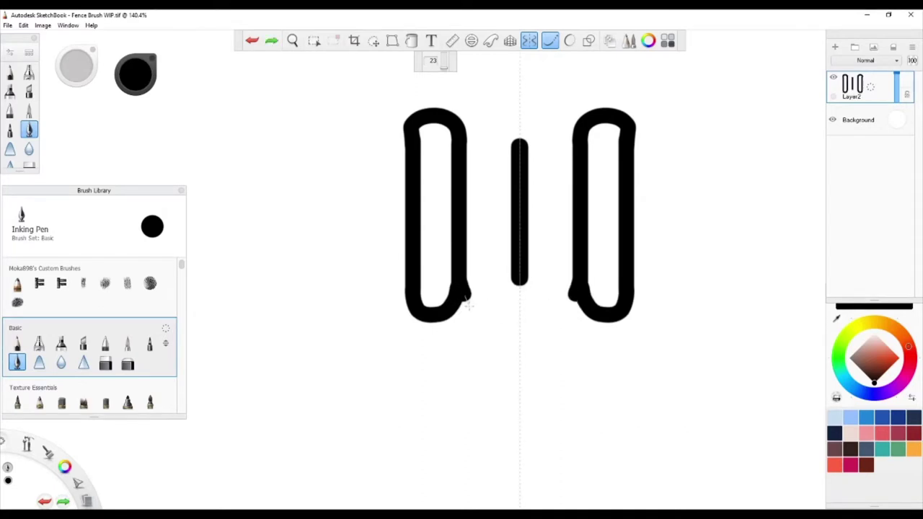
{"action": "scroll", "coordinate": [518, 268], "scroll_direction": "up", "scroll_amount": 1}
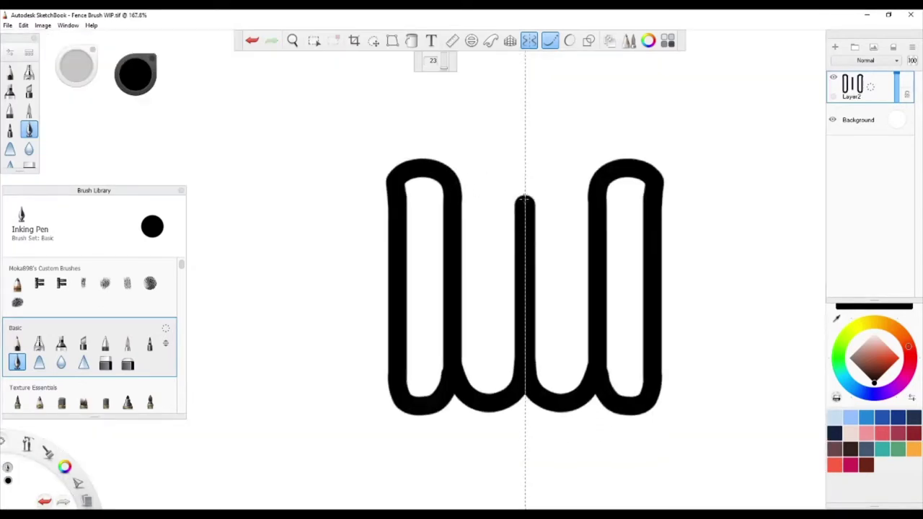
{"action": "mouse_move", "coordinate": [504, 171]}
{"action": "left_mouse_down"}
{"action": "mouse_move", "coordinate": [455, 198]}
{"action": "mouse_move", "coordinate": [517, 188]}
{"action": "left_mouse_up"}
{"action": "key", "text": "ctrl+z"}
{"action": "key", "text": "ctrl+z"}
{"action": "key", "text": "ctrl+z"}
{"action": "left_click_drag", "start_coordinate": [462, 191], "coordinate": [520, 189]}
- Fit the whole canvas into view and turn mirror symmetry off
{"action": "left_click", "coordinate": [523, 208]}
{"action": "scroll", "coordinate": [526, 212], "scroll_direction": "down", "scroll_amount": 6}
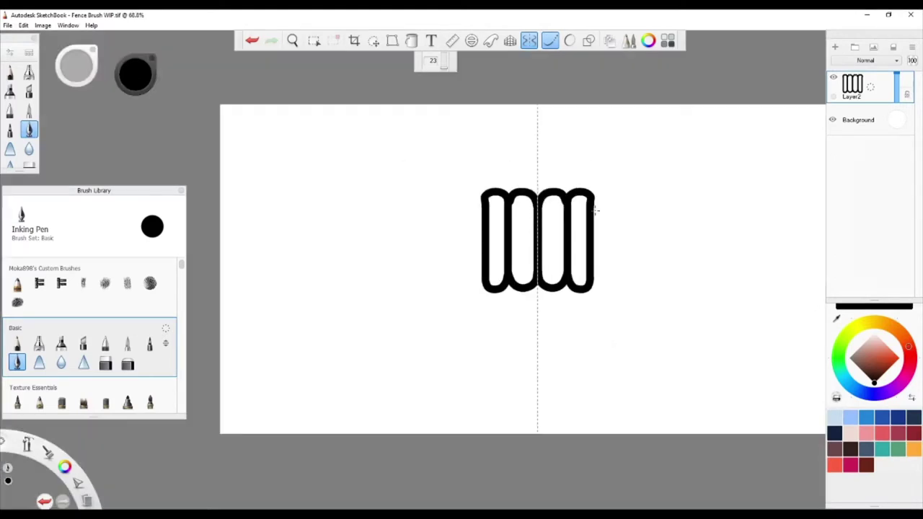
{"action": "scroll", "coordinate": [602, 216], "scroll_direction": "up", "scroll_amount": 3}
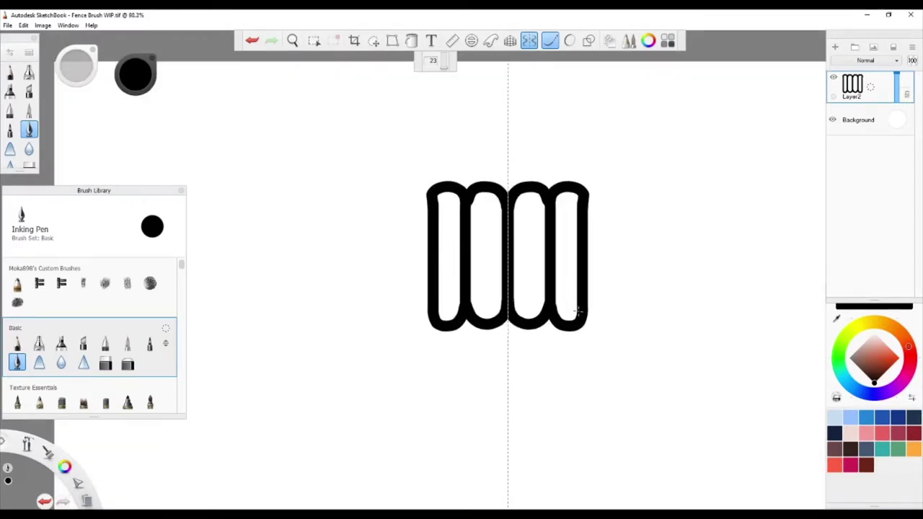
{"action": "left_click", "coordinate": [528, 41]}
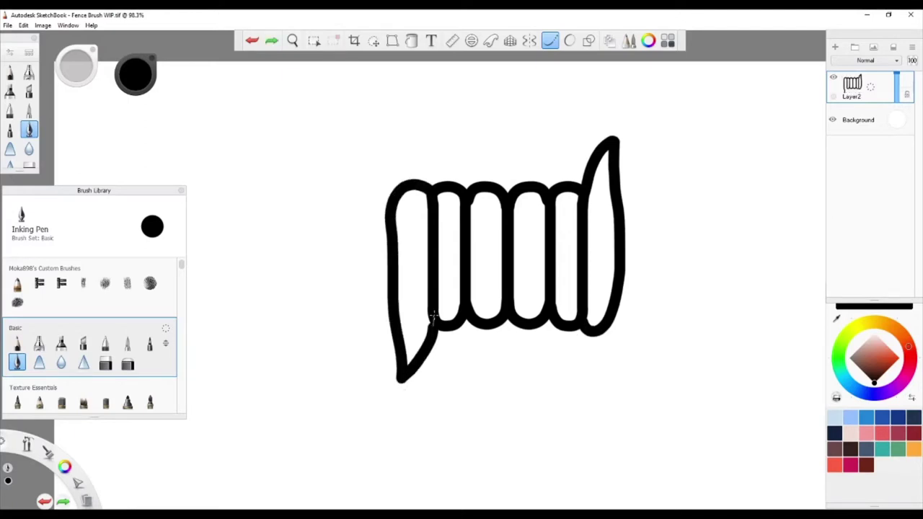
- Re-enable mirror symmetry, then undo the stray stroke and the mirrored side strands
{"action": "key", "text": "Home"}
{"action": "key", "text": "x"}
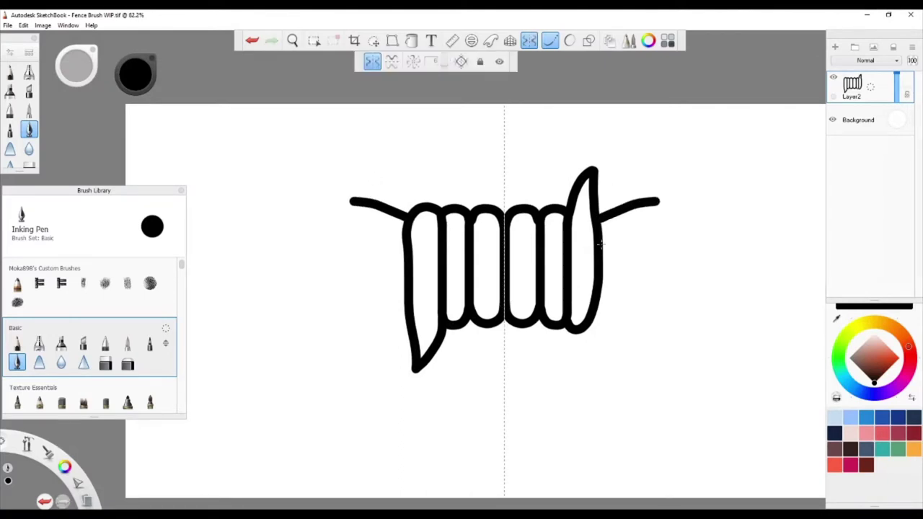
{"action": "key", "text": "ctrl+z"}
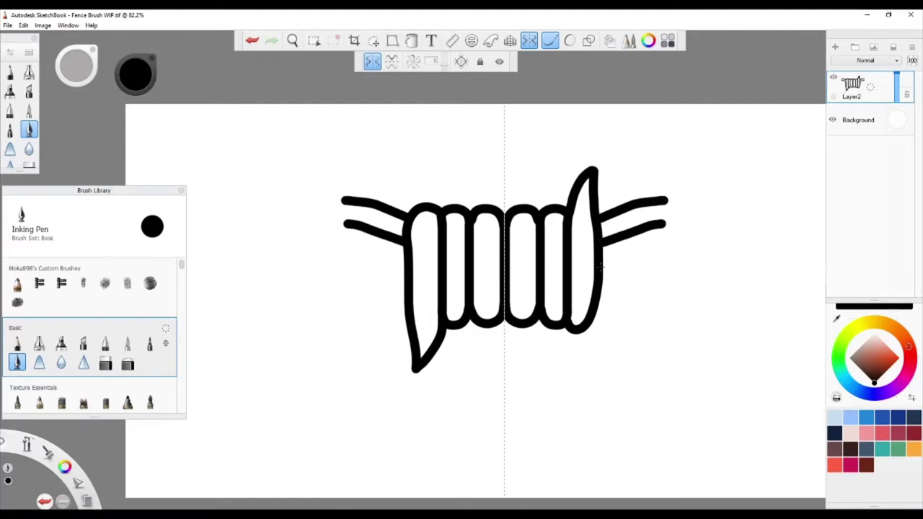
{"action": "key", "text": "ctrl+z"}
{"action": "key", "text": "ctrl+z"}
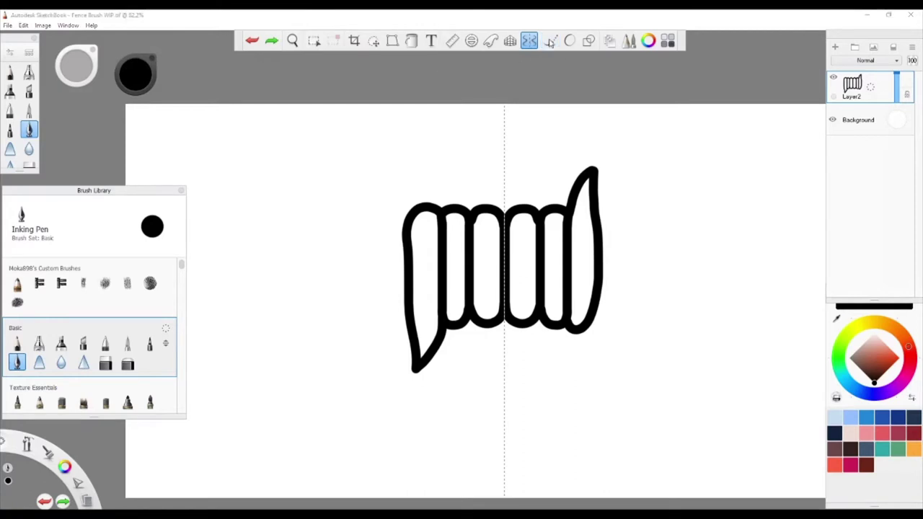
- Try horizontal mirror symmetry with its axis moved up across the coil, then disable it
{"action": "left_click", "coordinate": [376, 63]}
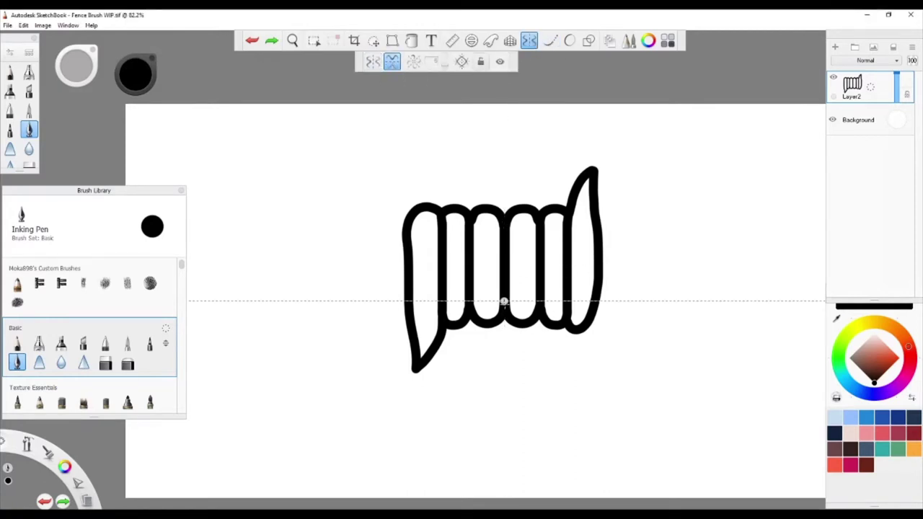
{"action": "left_click_drag", "start_coordinate": [501, 302], "coordinate": [508, 268]}
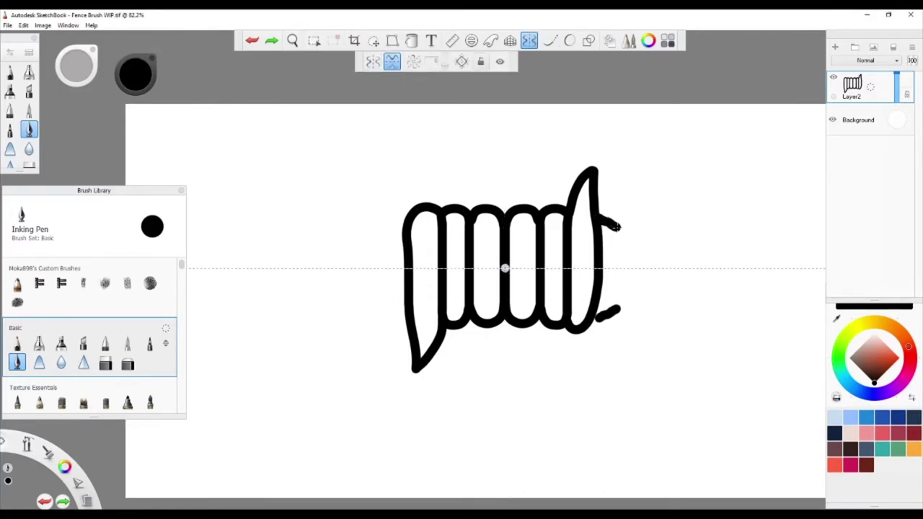
{"action": "left_click", "coordinate": [392, 62]}
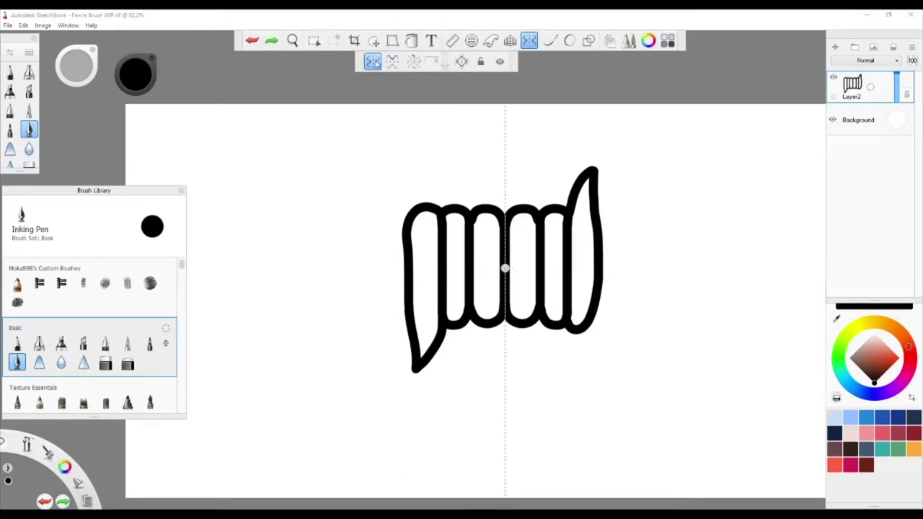
- Turn Steady Stroke back on, rework the side strands, and turn mirror symmetry off
{"action": "key", "text": "p"}
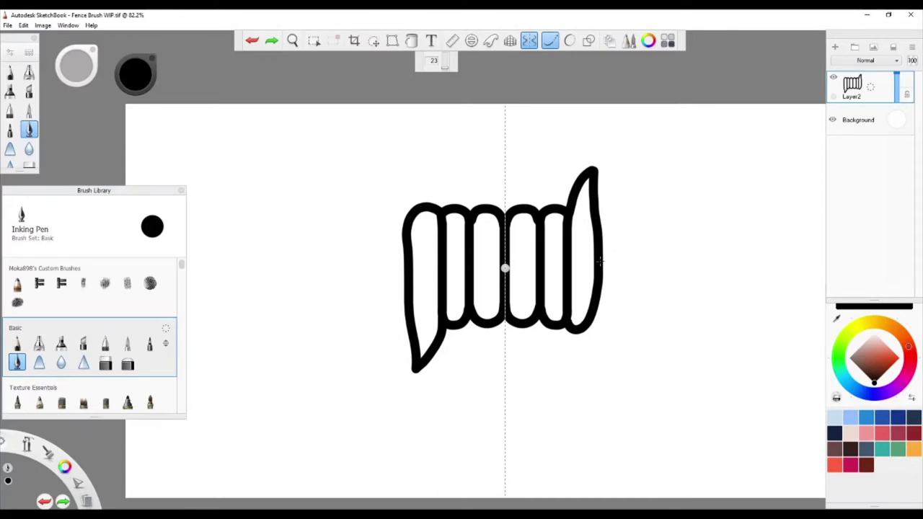
{"action": "key", "text": "ctrl+z"}
{"action": "key", "text": "ctrl+z"}
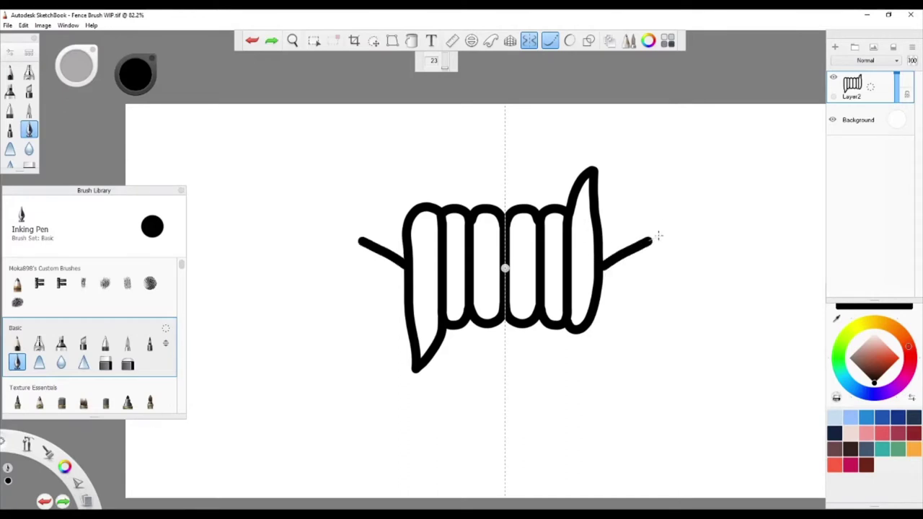
{"action": "key", "text": "ctrl+y"}
{"action": "key", "text": "ctrl+z"}
{"action": "key", "text": "x"}
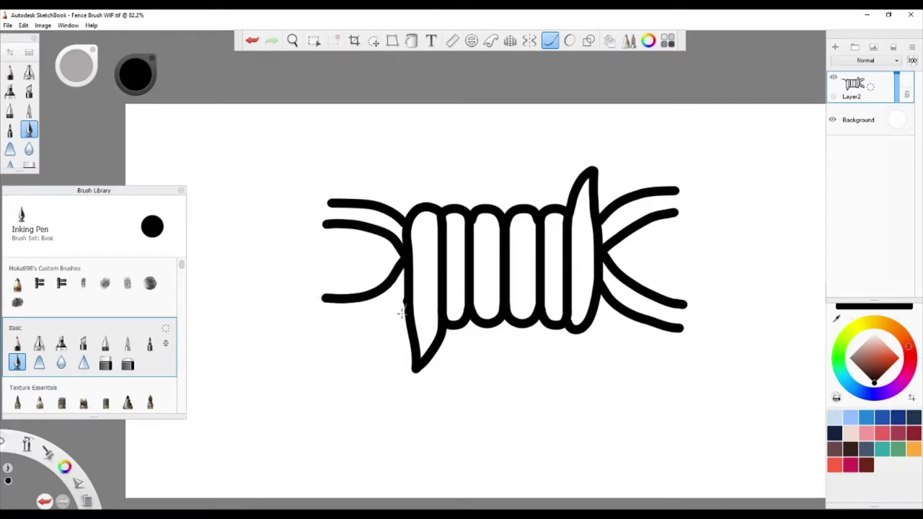
- Capture the barbed wire as the stamp of the Wooden Fence (WIP) copy brush
{"action": "scroll", "coordinate": [312, 317], "scroll_direction": "down", "scroll_amount": 2}
{"action": "double_click", "coordinate": [62, 282]}
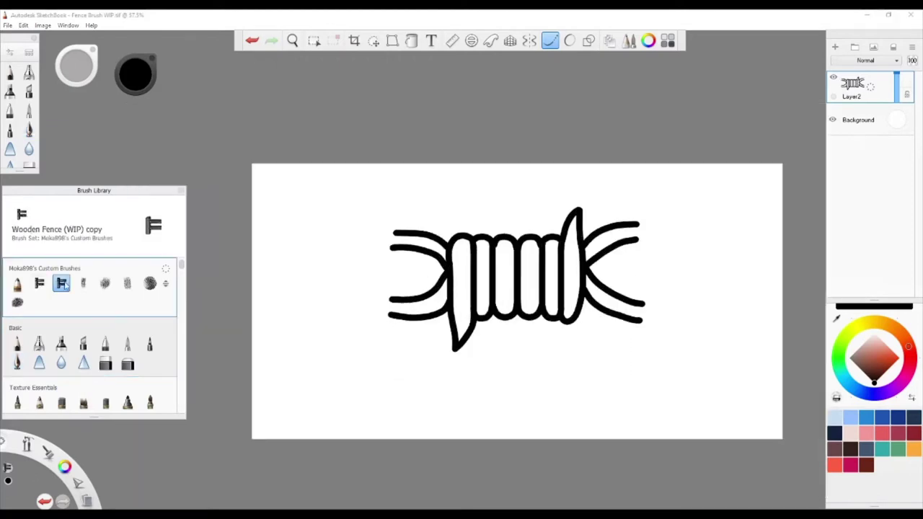
{"action": "left_click", "coordinate": [305, 274]}
{"action": "left_click", "coordinate": [302, 323]}
{"action": "left_click", "coordinate": [526, 283]}
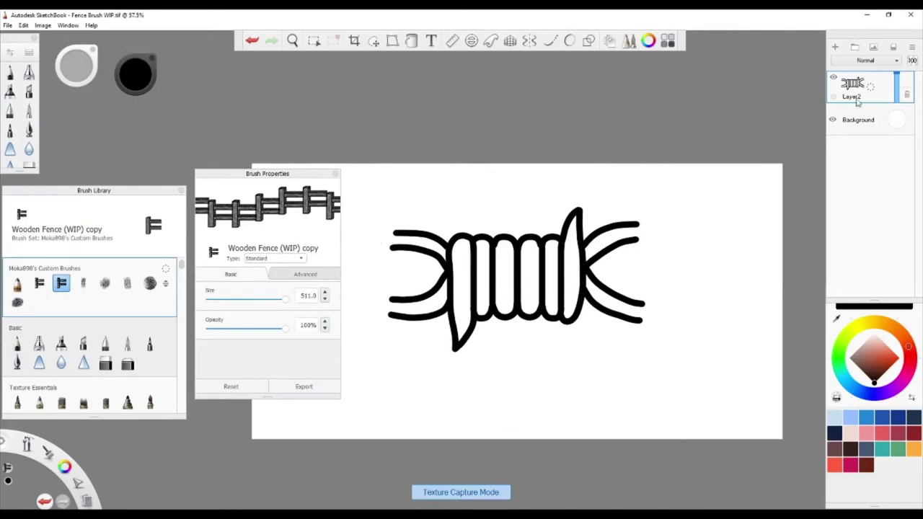
{"action": "left_click", "coordinate": [374, 40]}
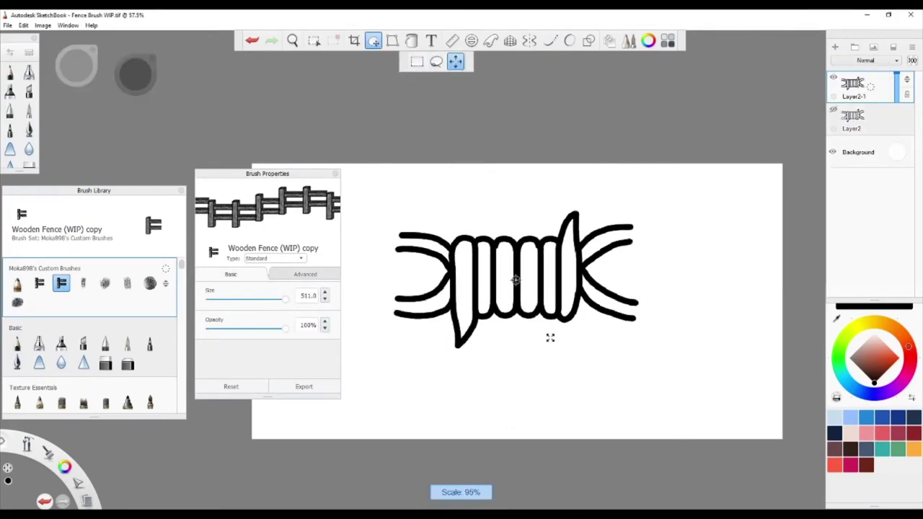
{"action": "left_click", "coordinate": [305, 274]}
{"action": "left_click", "coordinate": [291, 326]}
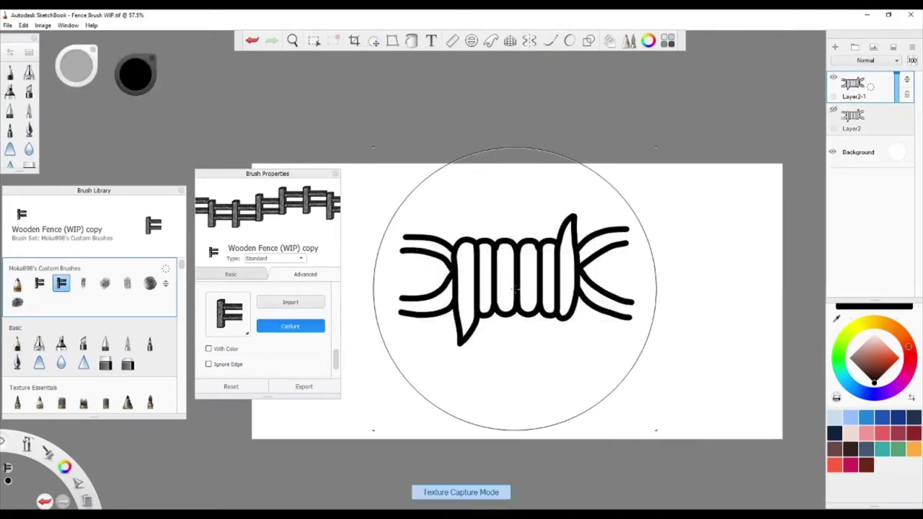
{"action": "left_click", "coordinate": [505, 289]}
- Paint test strands with the new wire brush, undoing the oversized ones
{"action": "left_click_drag", "start_coordinate": [404, 339], "coordinate": [721, 339]}
{"action": "key", "text": "ctrl+z"}
{"action": "left_click_drag", "start_coordinate": [414, 386], "coordinate": [610, 380]}
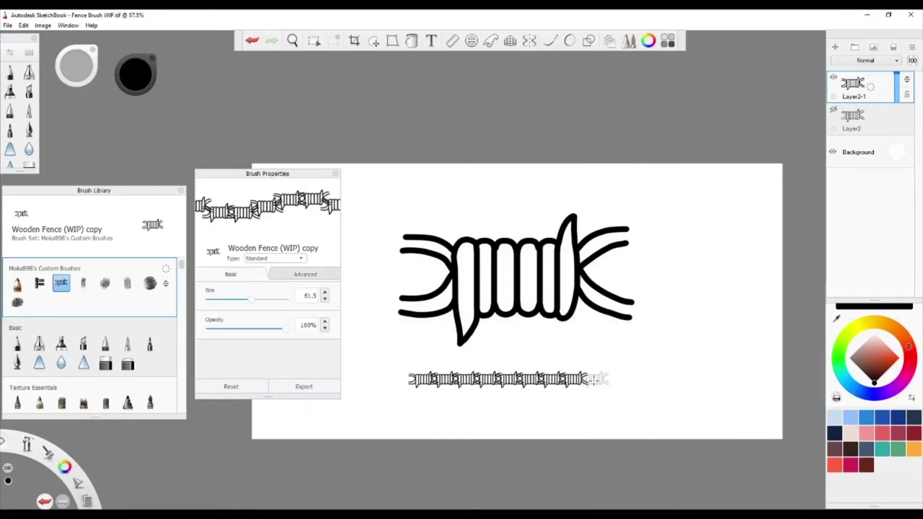
{"action": "key", "text": "ctrl+z"}
{"action": "left_click_drag", "start_coordinate": [384, 357], "coordinate": [638, 358]}
- Set the stamp spacing to 5.4 in the advanced brush settings
{"action": "scroll", "coordinate": [504, 358], "scroll_direction": "up", "scroll_amount": 5}
{"action": "left_click", "coordinate": [305, 274]}
{"action": "scroll", "coordinate": [303, 318], "scroll_direction": "up", "scroll_amount": 2}
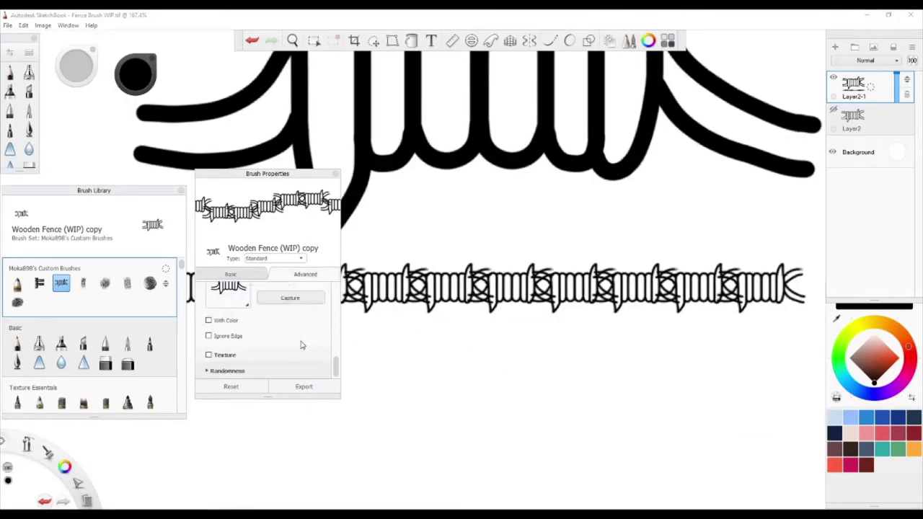
{"action": "scroll", "coordinate": [274, 346], "scroll_direction": "up", "scroll_amount": 2}
{"action": "scroll", "coordinate": [270, 349], "scroll_direction": "up", "scroll_amount": 2}
{"action": "scroll", "coordinate": [266, 348], "scroll_direction": "up", "scroll_amount": 2}
{"action": "left_click_drag", "start_coordinate": [240, 331], "coordinate": [250, 331]}
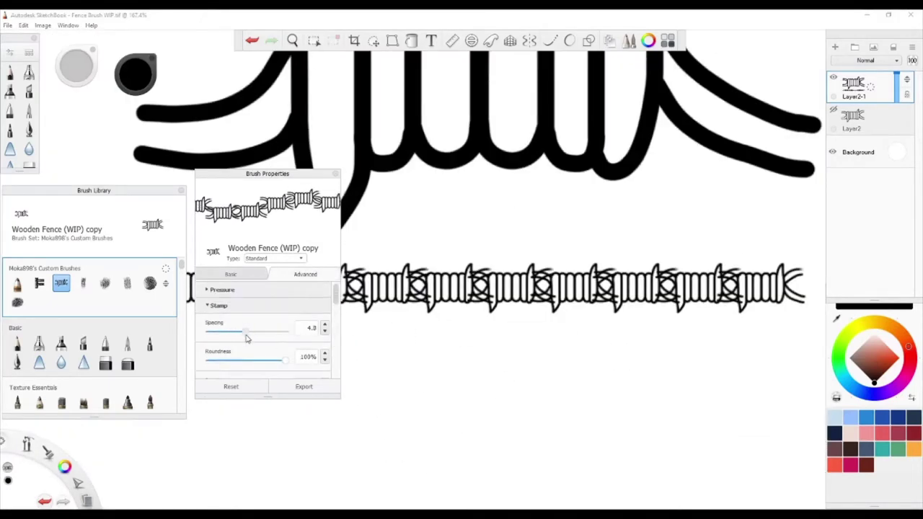
- Paint two test strands at spacing 5.4, then undo them
{"action": "left_click_drag", "start_coordinate": [394, 406], "coordinate": [719, 401]}
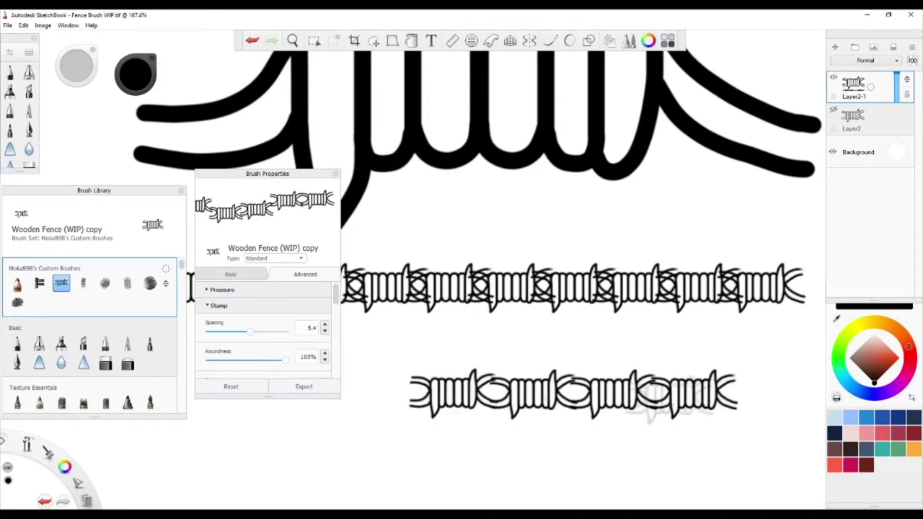
{"action": "scroll", "coordinate": [620, 411], "scroll_direction": "down", "scroll_amount": 2}
{"action": "left_click_drag", "start_coordinate": [429, 458], "coordinate": [703, 458]}
{"action": "scroll", "coordinate": [550, 424], "scroll_direction": "down", "scroll_amount": 5}
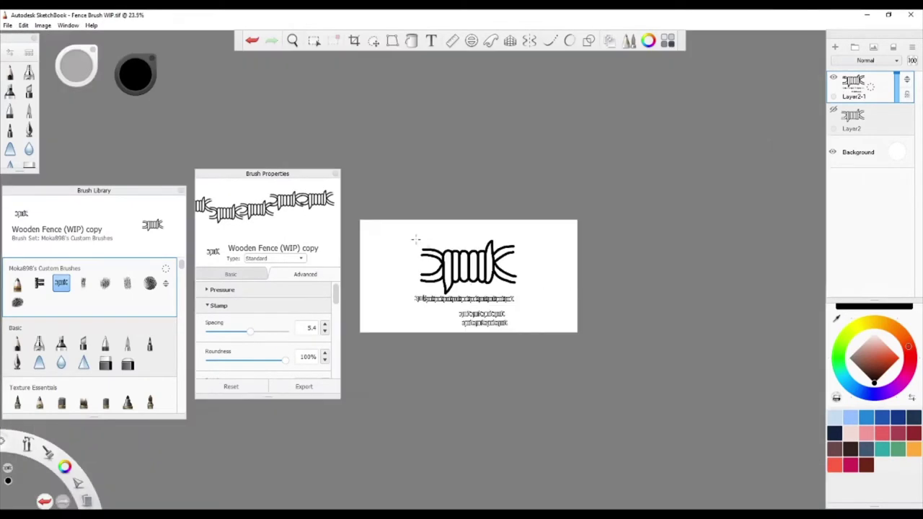
{"action": "scroll", "coordinate": [549, 424], "scroll_direction": "up", "scroll_amount": 3}
{"action": "key", "text": "ctrl+z"}
{"action": "key", "text": "ctrl+z"}
{"action": "key", "text": "ctrl+z"}
{"action": "scroll", "coordinate": [736, 396], "scroll_direction": "up", "scroll_amount": 1}
- Remove the extra layer and side wires, and pick the Inking Pen with vertical symmetry
{"action": "key", "text": "ctrl+z"}
{"action": "key", "text": "ctrl+z"}
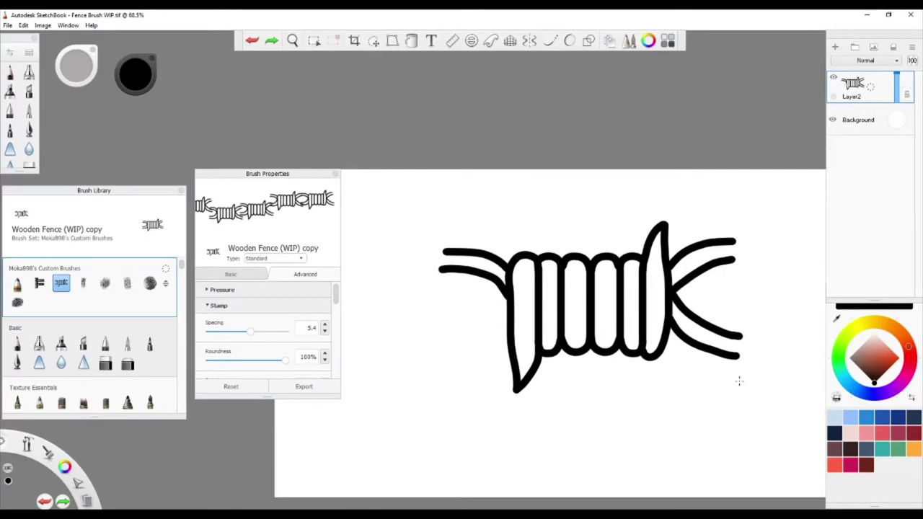
{"action": "key", "text": "ctrl+z"}
{"action": "key", "text": "ctrl+z"}
{"action": "key", "text": "ctrl+z"}
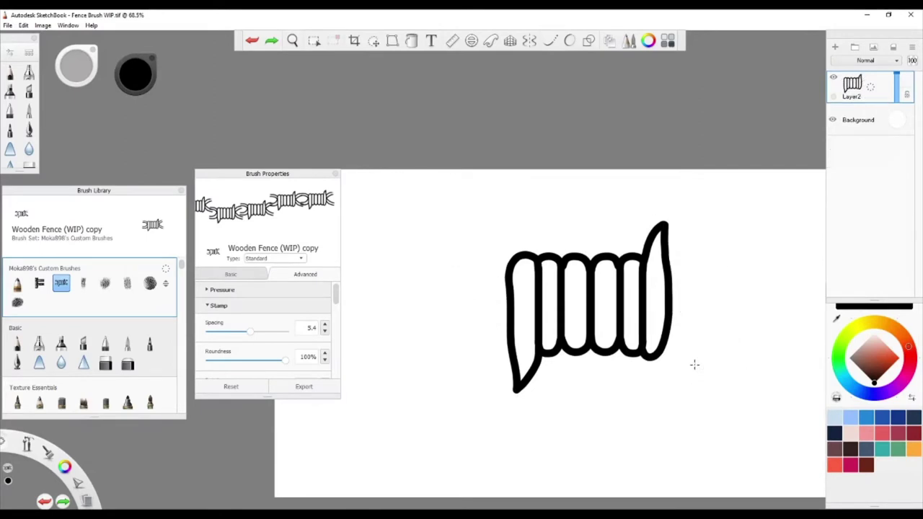
{"action": "left_click", "coordinate": [16, 364]}
{"action": "left_click", "coordinate": [529, 40]}
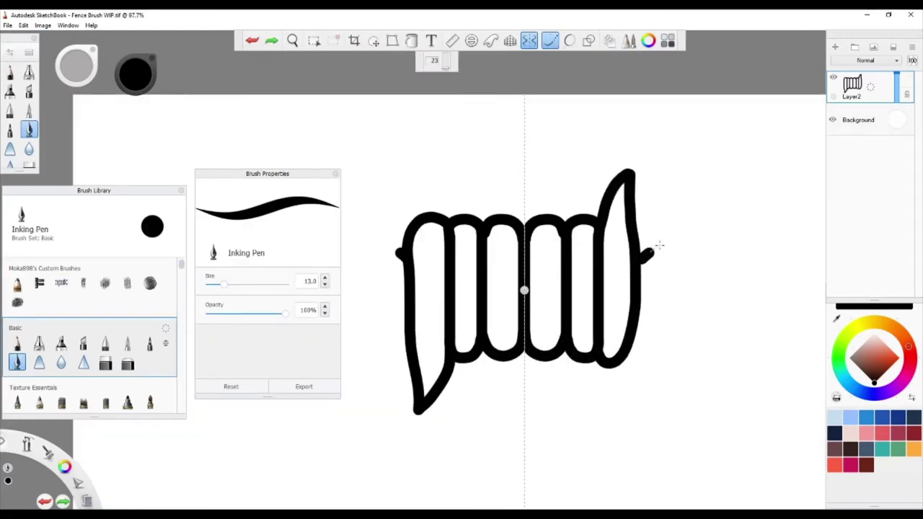
{"action": "key", "text": "ctrl+z"}
- Draw mirrored curved wire strands and a short tapered strand fanning from the coil
{"action": "mouse_move", "coordinate": [640, 296]}
{"action": "left_mouse_down"}
{"action": "mouse_move", "coordinate": [707, 260]}
{"action": "mouse_move", "coordinate": [750, 254]}
{"action": "left_mouse_up"}
{"action": "left_click_drag", "start_coordinate": [641, 291], "coordinate": [735, 315]}
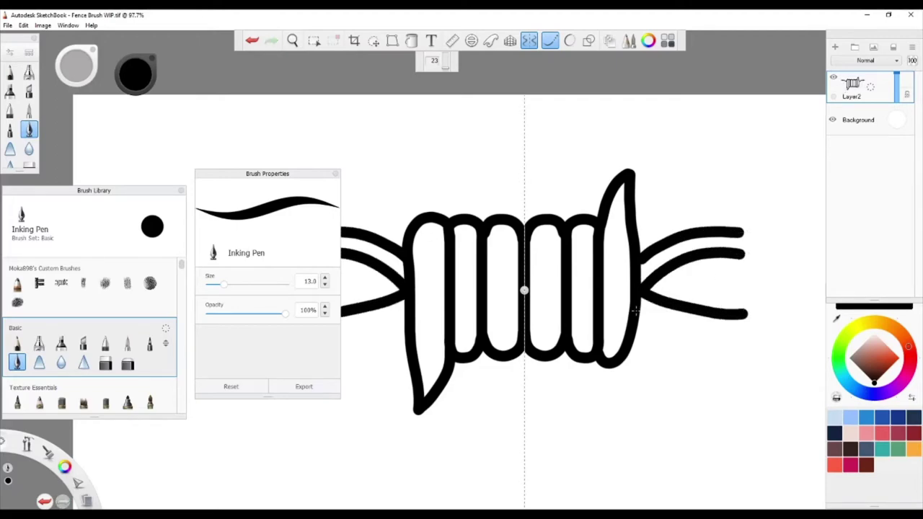
{"action": "left_click_drag", "start_coordinate": [635, 311], "coordinate": [670, 333]}
{"action": "scroll", "coordinate": [649, 325], "scroll_direction": "up", "scroll_amount": 2}
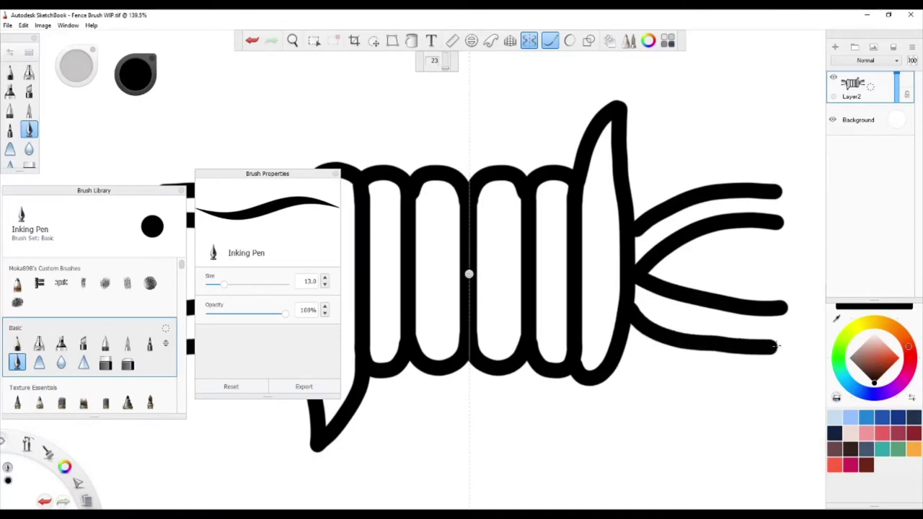
{"action": "scroll", "coordinate": [628, 303], "scroll_direction": "down", "scroll_amount": 2}
- Redraw the lower wire strand on both sides, then turn mirror symmetry off
{"action": "left_click_drag", "start_coordinate": [678, 322], "coordinate": [752, 350]}
{"action": "key", "text": "ctrl+z"}
{"action": "key", "text": "ctrl+z"}
{"action": "key", "text": "ctrl+z"}
{"action": "left_click_drag", "start_coordinate": [673, 316], "coordinate": [796, 352]}
{"action": "scroll", "coordinate": [731, 342], "scroll_direction": "down", "scroll_amount": 5}
{"action": "scroll", "coordinate": [734, 335], "scroll_direction": "up", "scroll_amount": 8}
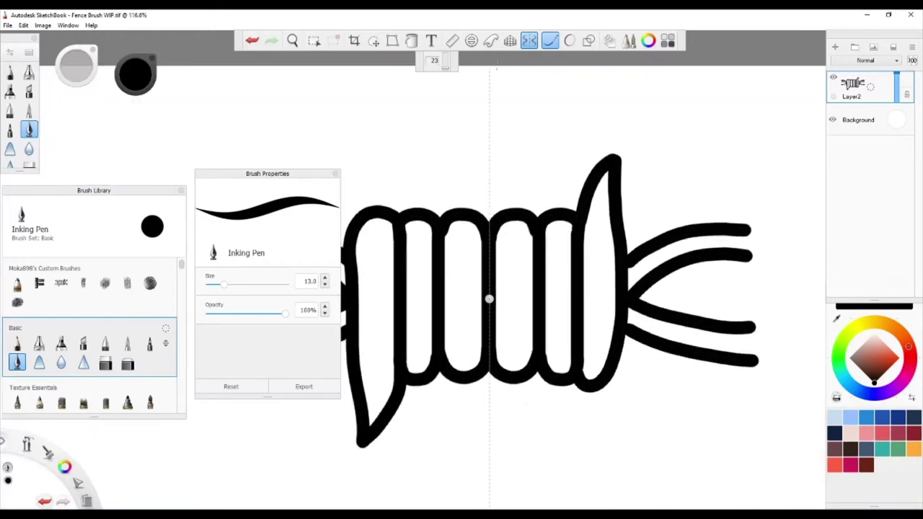
{"action": "key", "text": "x"}
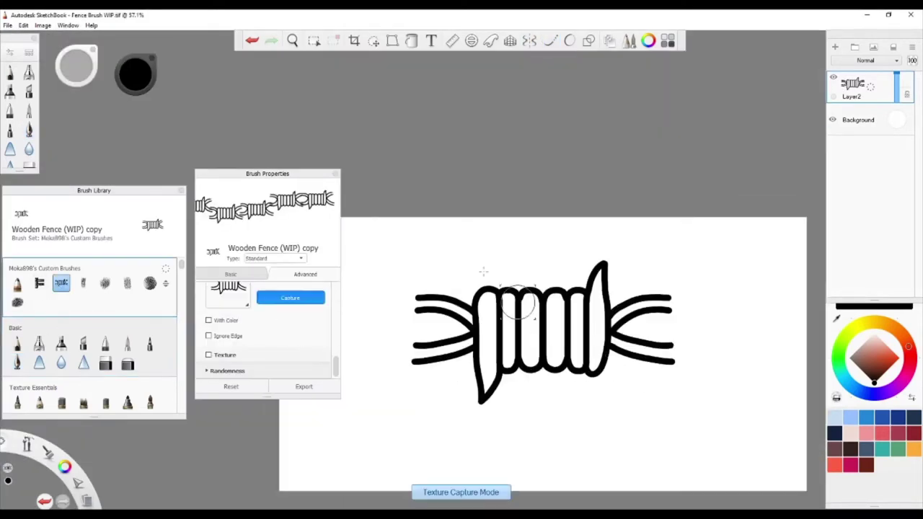
- Paint and undo a test strand with the current wire brush
{"action": "left_click", "coordinate": [231, 274]}
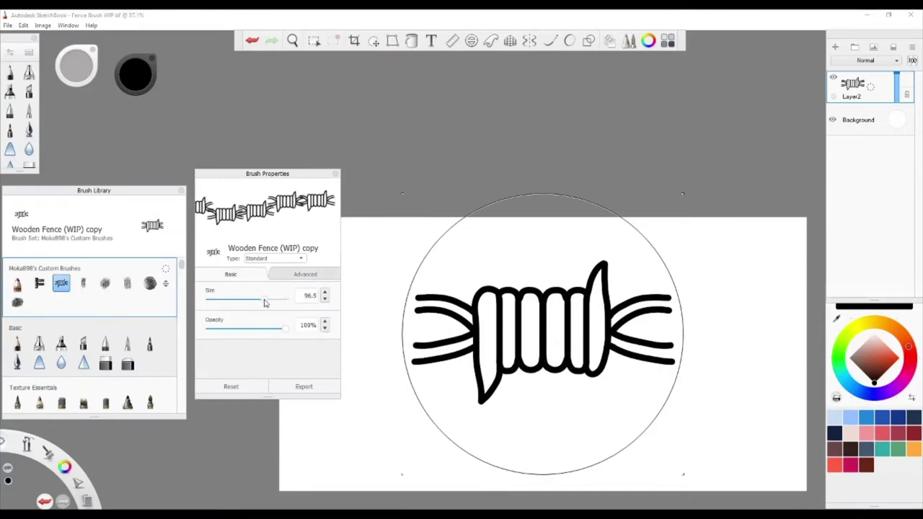
{"action": "scroll", "coordinate": [474, 438], "scroll_direction": "up", "scroll_amount": 5}
{"action": "left_click_drag", "start_coordinate": [367, 331], "coordinate": [800, 332]}
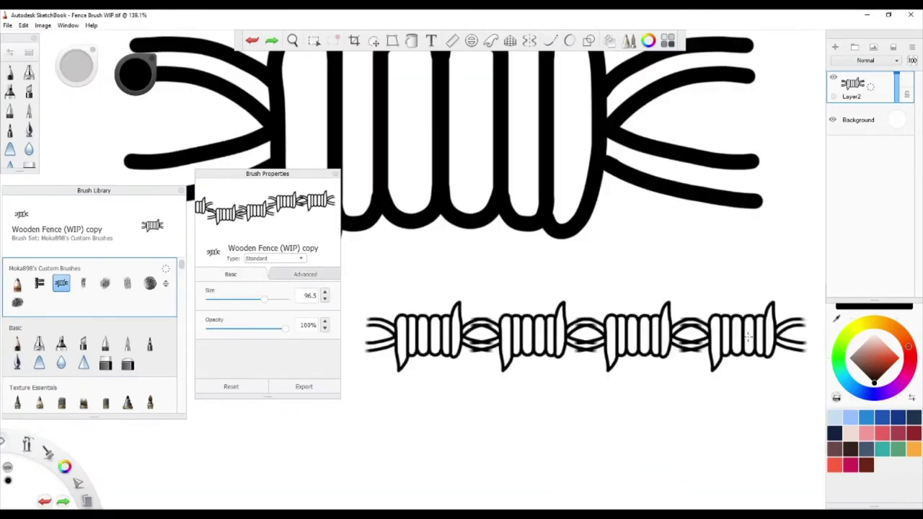
{"action": "key", "text": "ctrl+z"}
{"action": "key", "text": "Home"}
- Turn on mirrored drawing and move the selection box to the wire's left end
{"action": "left_click", "coordinate": [531, 42]}
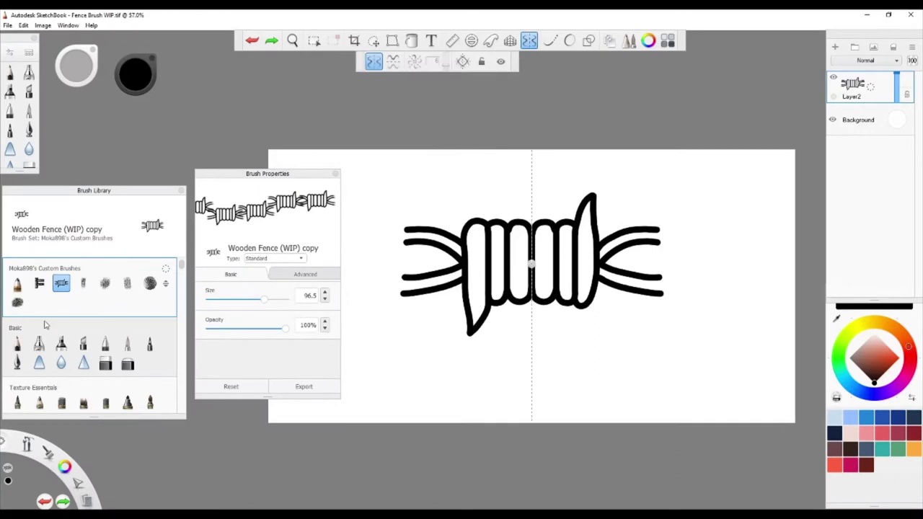
{"action": "left_click", "coordinate": [314, 41]}
{"action": "scroll", "coordinate": [676, 187], "scroll_direction": "up", "scroll_amount": 2}
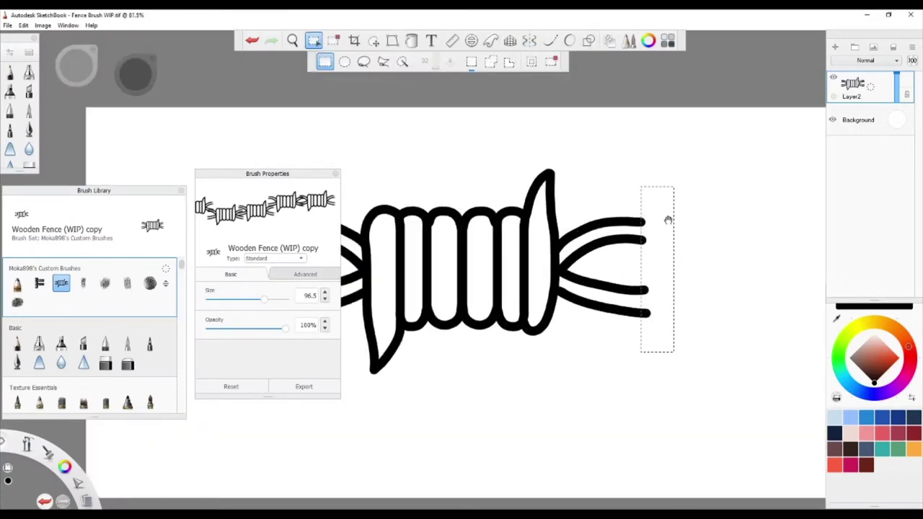
{"action": "key", "text": "Home"}
{"action": "left_click_drag", "start_coordinate": [655, 267], "coordinate": [381, 266]}
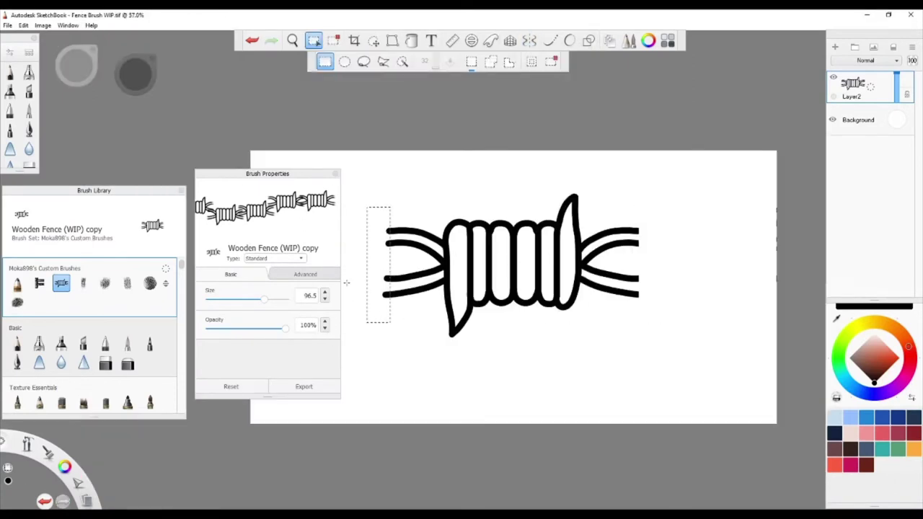
- Recapture the brush stamp from the barbed-wire knot in the advanced brush settings
{"action": "left_click", "coordinate": [305, 274]}
{"action": "left_click", "coordinate": [290, 297]}
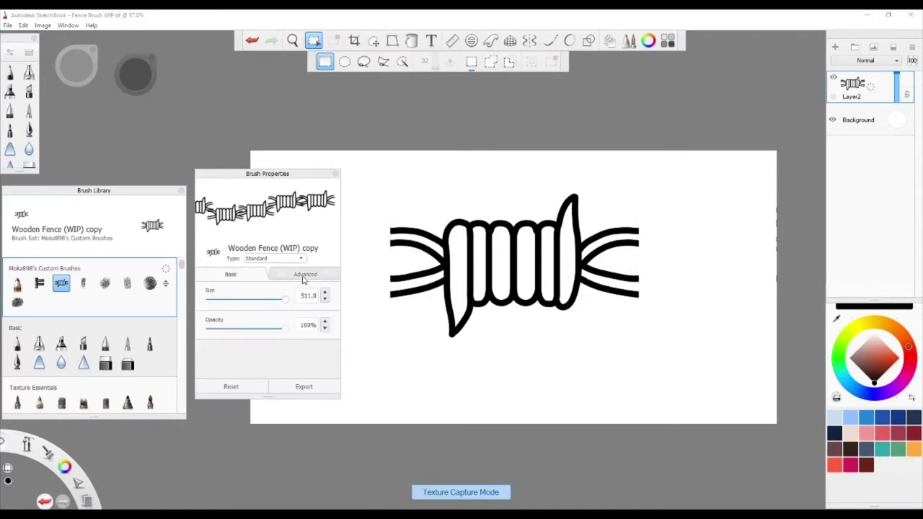
{"action": "left_click", "coordinate": [499, 292]}
{"action": "left_click", "coordinate": [290, 298]}
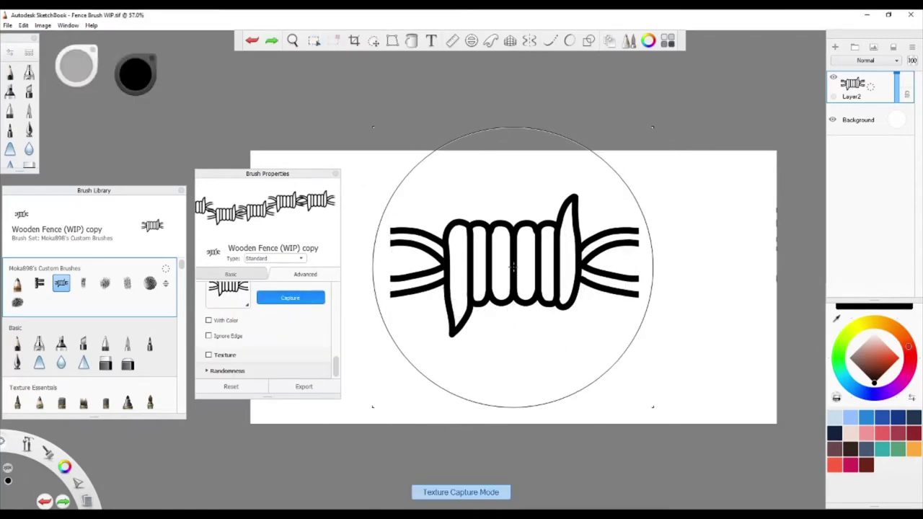
{"action": "left_click", "coordinate": [513, 261]}
- Paint test strands with the new stamp and set stamp spacing to 5.5
{"action": "scroll", "coordinate": [530, 371], "scroll_direction": "up", "scroll_amount": 3}
{"action": "left_click_drag", "start_coordinate": [501, 348], "coordinate": [642, 348]}
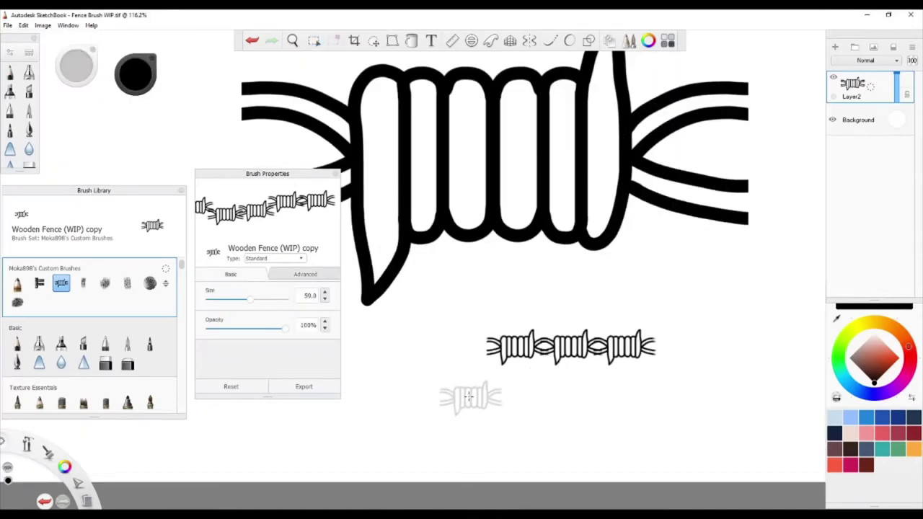
{"action": "left_click", "coordinate": [305, 274]}
{"action": "scroll", "coordinate": [271, 349], "scroll_direction": "down", "scroll_amount": 3}
{"action": "scroll", "coordinate": [271, 349], "scroll_direction": "up", "scroll_amount": 3}
{"action": "left_click", "coordinate": [326, 325]}
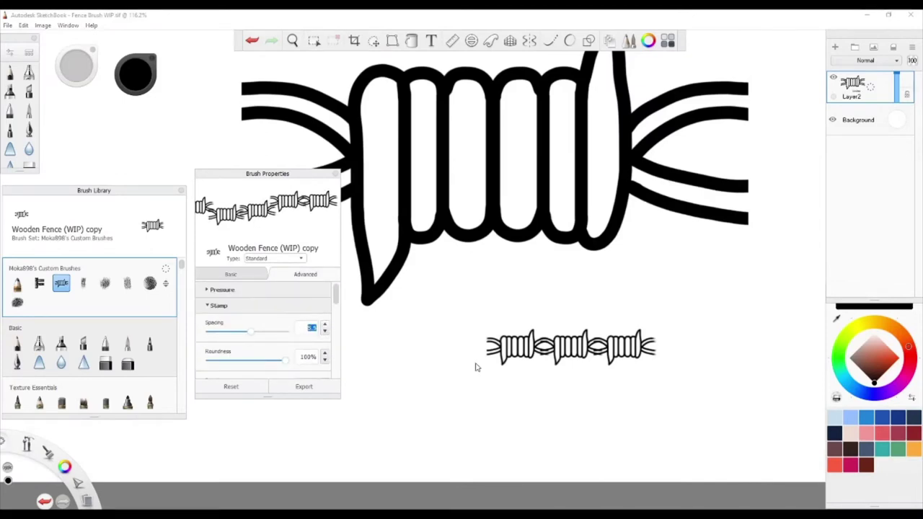
{"action": "left_click_drag", "start_coordinate": [480, 395], "coordinate": [670, 396]}
{"action": "key", "text": "ctrl+z"}
{"action": "left_click_drag", "start_coordinate": [482, 404], "coordinate": [716, 404]}
- Increase the stamp spacing to 5.9 and paint test strands
{"action": "scroll", "coordinate": [686, 454], "scroll_direction": "up", "scroll_amount": 3}
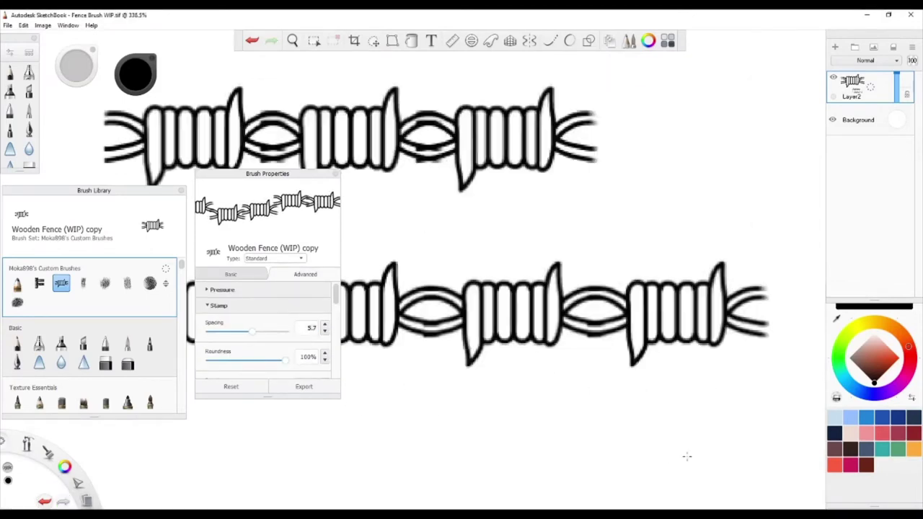
{"action": "left_click", "coordinate": [326, 325]}
{"action": "scroll", "coordinate": [419, 436], "scroll_direction": "down", "scroll_amount": 2}
{"action": "left_click_drag", "start_coordinate": [419, 436], "coordinate": [580, 436]}
{"action": "left_click", "coordinate": [325, 325]}
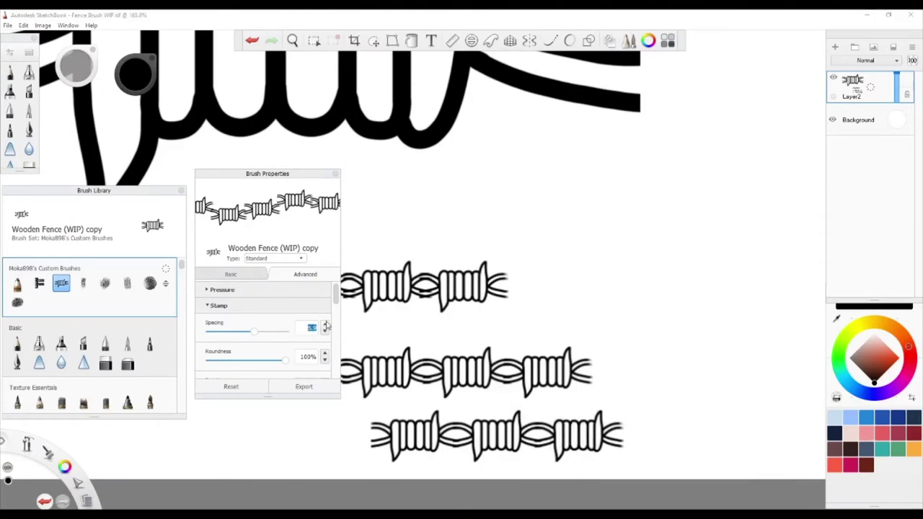
{"action": "left_click_drag", "start_coordinate": [595, 277], "coordinate": [678, 277]}
- Raise the stamp spacing to 6.0, paint more test strands, then remove them
{"action": "left_click", "coordinate": [448, 219]}
{"action": "left_click_drag", "start_coordinate": [533, 225], "coordinate": [619, 219]}
{"action": "left_click", "coordinate": [325, 325]}
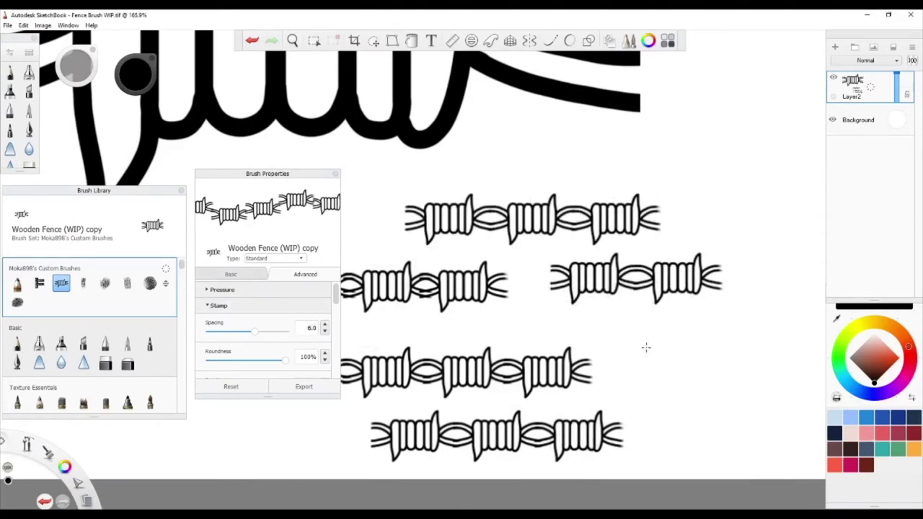
{"action": "left_click_drag", "start_coordinate": [645, 350], "coordinate": [730, 350]}
{"action": "left_click_drag", "start_coordinate": [641, 408], "coordinate": [731, 408]}
{"action": "scroll", "coordinate": [738, 416], "scroll_direction": "down", "scroll_amount": 2}
{"action": "scroll", "coordinate": [739, 416], "scroll_direction": "down", "scroll_amount": 2}
{"action": "scroll", "coordinate": [739, 416], "scroll_direction": "down", "scroll_amount": 2}
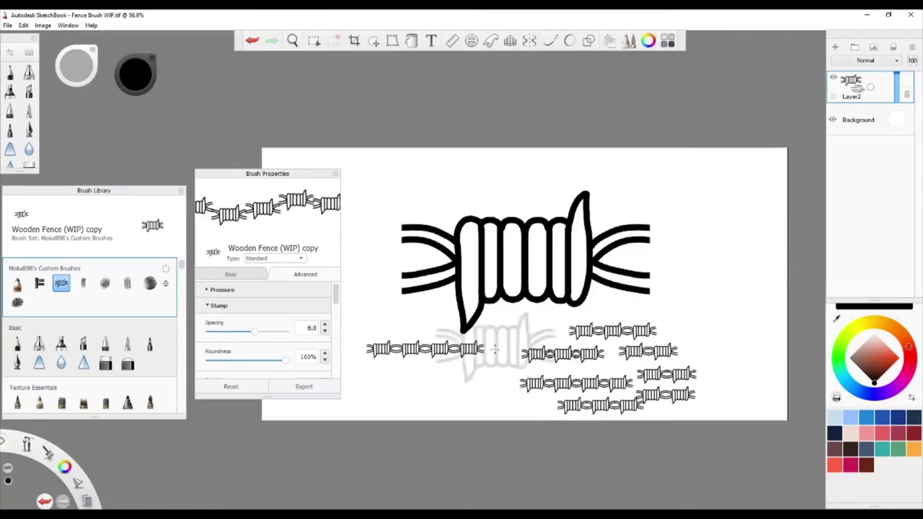
{"action": "key", "text": "ctrl+z"}
{"action": "key", "text": "ctrl+z"}
{"action": "key", "text": "ctrl+z"}
{"action": "key", "text": "ctrl+z"}
{"action": "key", "text": "ctrl+z"}
{"action": "key", "text": "ctrl+z"}
- Enlarge the brush size to about 207 and test it with a large strand
{"action": "left_click", "coordinate": [230, 274]}
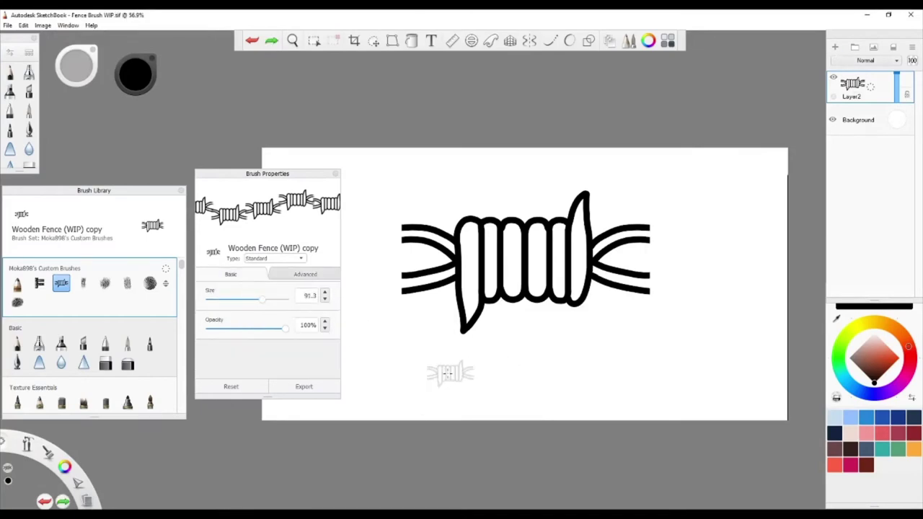
{"action": "left_click_drag", "start_coordinate": [424, 365], "coordinate": [648, 365]}
{"action": "scroll", "coordinate": [671, 313], "scroll_direction": "up", "scroll_amount": 1}
{"action": "scroll", "coordinate": [534, 333], "scroll_direction": "up", "scroll_amount": 1}
{"action": "left_click_drag", "start_coordinate": [261, 298], "coordinate": [273, 298]}
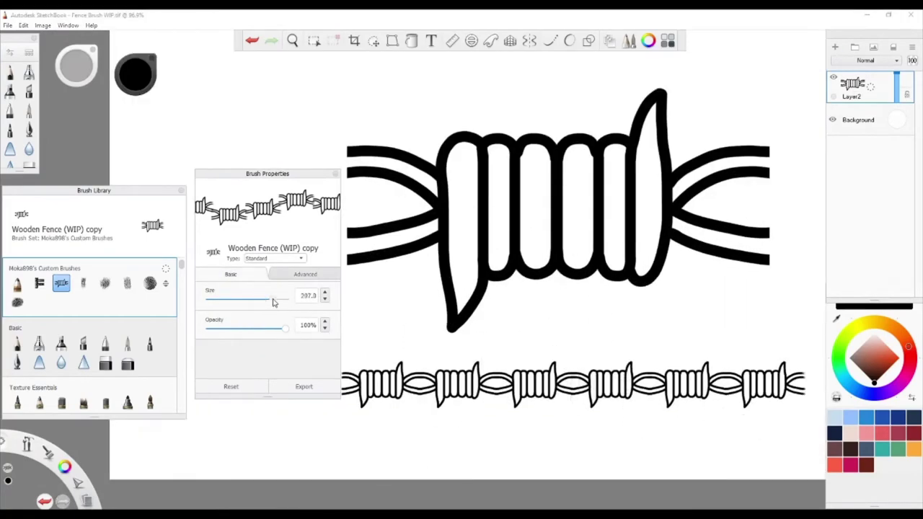
{"action": "scroll", "coordinate": [465, 399], "scroll_direction": "down", "scroll_amount": 2}
{"action": "left_click_drag", "start_coordinate": [397, 238], "coordinate": [674, 235]}
{"action": "key", "text": "ctrl+z"}
- Paint test strands across the top and bottom of the canvas, then undo them
{"action": "scroll", "coordinate": [582, 398], "scroll_direction": "down", "scroll_amount": 3}
{"action": "left_click_drag", "start_coordinate": [407, 304], "coordinate": [665, 304]}
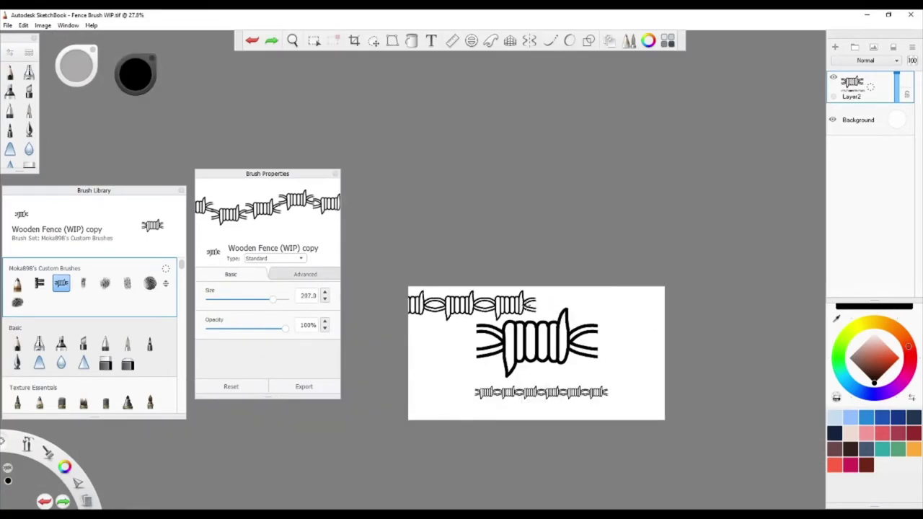
{"action": "left_click_drag", "start_coordinate": [409, 381], "coordinate": [497, 382]}
{"action": "key", "text": "ctrl+z"}
{"action": "left_click_drag", "start_coordinate": [409, 380], "coordinate": [665, 379]}
{"action": "key", "text": "ctrl+z"}
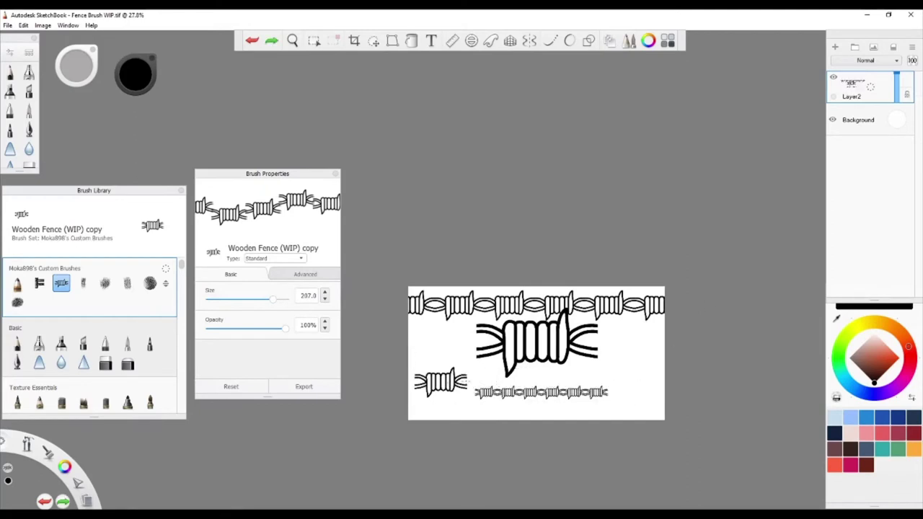
{"action": "key", "text": "ctrl+z"}
{"action": "key", "text": "ctrl+z"}
- Paint and undo a final lower test stroke, then add the new Layer3
{"action": "scroll", "coordinate": [541, 393], "scroll_direction": "up", "scroll_amount": 1}
{"action": "left_click_drag", "start_coordinate": [409, 395], "coordinate": [698, 395]}
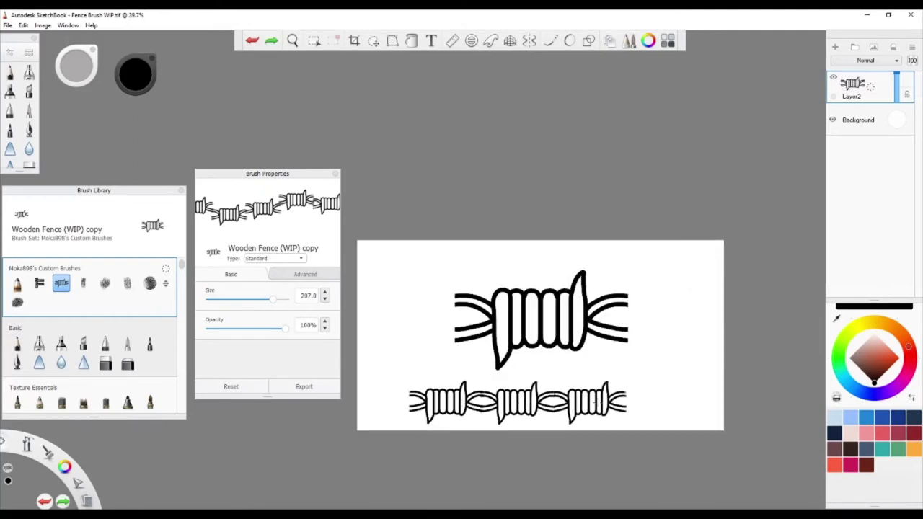
{"action": "key", "text": "ctrl+z"}
{"action": "left_click_drag", "start_coordinate": [401, 396], "coordinate": [691, 395]}
{"action": "scroll", "coordinate": [535, 445], "scroll_direction": "up", "scroll_amount": 1}
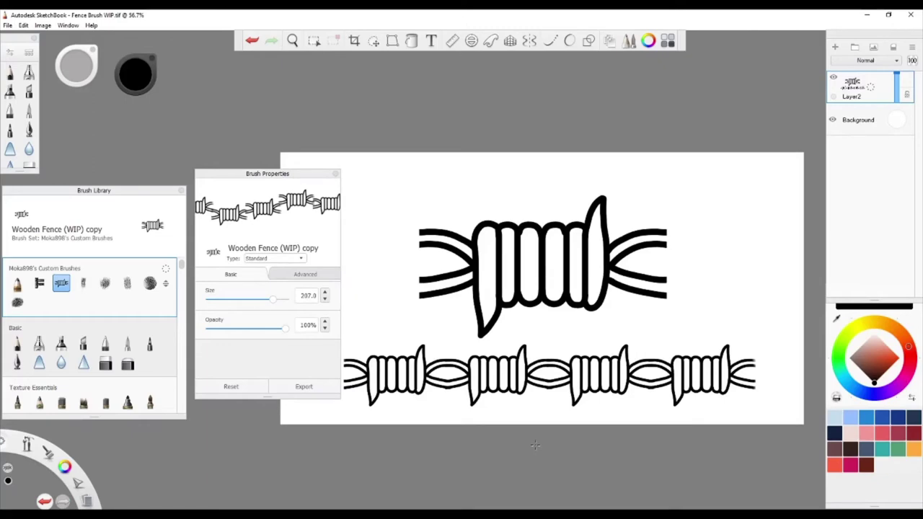
{"action": "key", "text": "ctrl+z"}
{"action": "left_click", "coordinate": [835, 46]}
{"action": "scroll", "coordinate": [632, 256], "scroll_direction": "down", "scroll_amount": 1}
- Remove the barbed-wire test stroke and duplicate the stamp layer
{"action": "left_click_drag", "start_coordinate": [437, 339], "coordinate": [686, 338]}
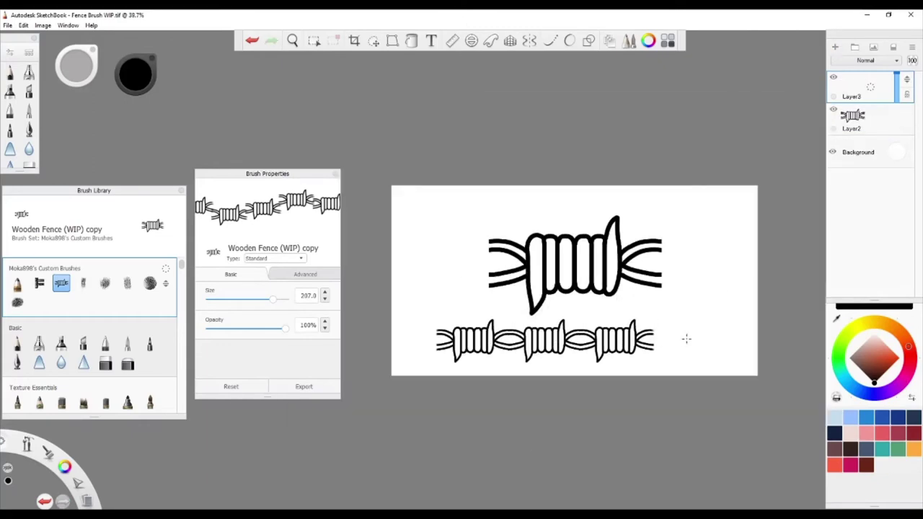
{"action": "scroll", "coordinate": [687, 339], "scroll_direction": "up", "scroll_amount": 1}
{"action": "key", "text": "ctrl+z"}
{"action": "left_click", "coordinate": [852, 119]}
{"action": "scroll", "coordinate": [651, 264], "scroll_direction": "up", "scroll_amount": 1}
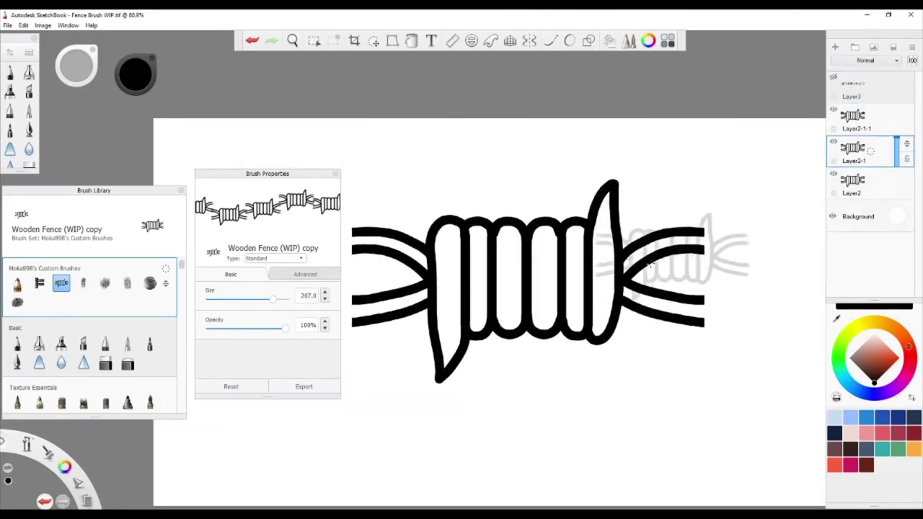
- Switch to the Airbrush and shrink it to size 18.9, discarding a trial grey stroke
{"action": "left_click", "coordinate": [39, 343]}
{"action": "left_click_drag", "start_coordinate": [444, 268], "coordinate": [472, 328]}
{"action": "key", "text": "ctrl+z"}
{"action": "scroll", "coordinate": [385, 278], "scroll_direction": "up", "scroll_amount": 1}
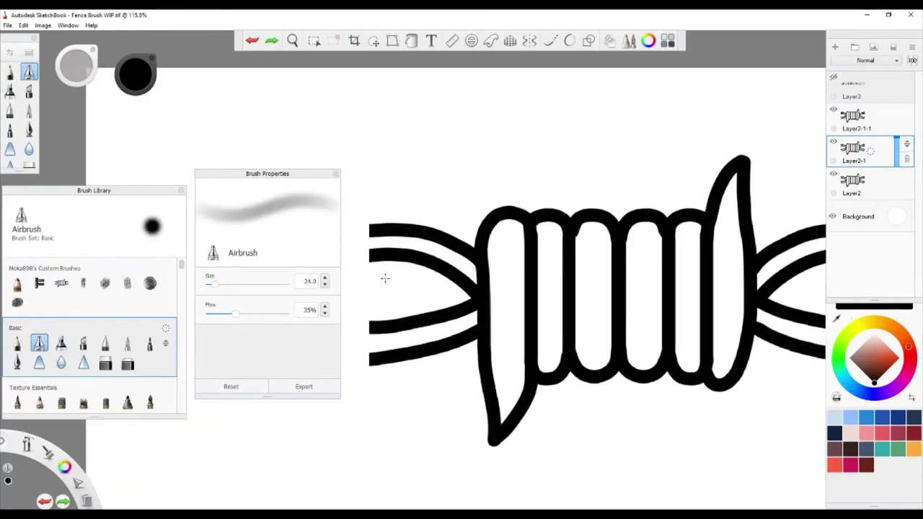
{"action": "scroll", "coordinate": [385, 278], "scroll_direction": "up", "scroll_amount": 1}
{"action": "key", "text": "bracketleft"}
{"action": "key", "text": "bracketleft"}
{"action": "key", "text": "bracketleft"}
{"action": "scroll", "coordinate": [385, 227], "scroll_direction": "up", "scroll_amount": 1}
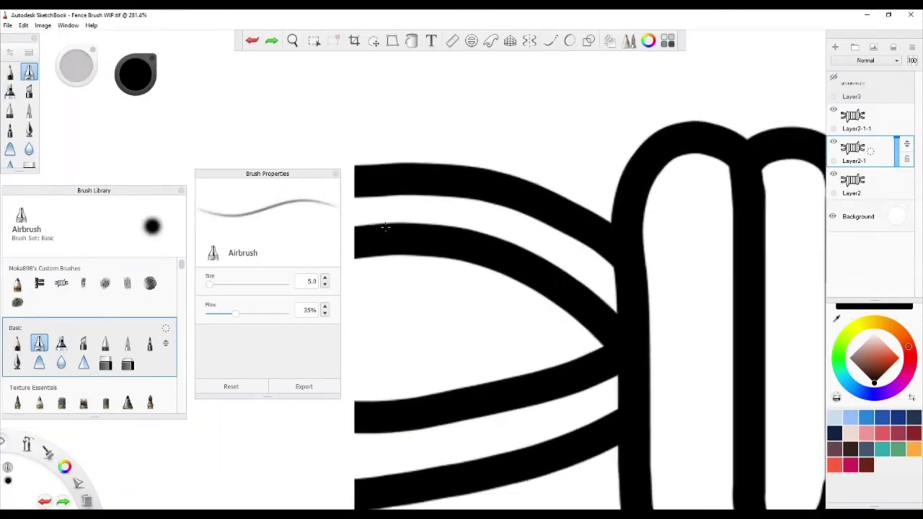
- Turn on mirrored symmetry and shade the upper and lower wire strands soft grey
{"action": "left_click", "coordinate": [212, 286]}
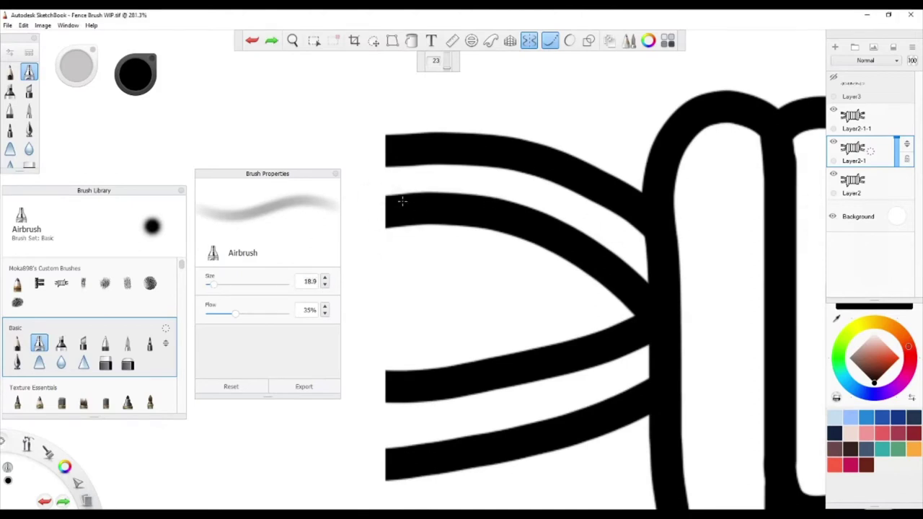
{"action": "left_click_drag", "start_coordinate": [400, 198], "coordinate": [647, 293]}
{"action": "key", "text": "ctrl+z"}
{"action": "mouse_move", "coordinate": [381, 196]}
{"action": "left_mouse_down"}
{"action": "mouse_move", "coordinate": [577, 237]}
{"action": "mouse_move", "coordinate": [638, 278]}
{"action": "mouse_move", "coordinate": [382, 193]}
{"action": "mouse_move", "coordinate": [638, 277]}
{"action": "mouse_move", "coordinate": [550, 222]}
{"action": "mouse_move", "coordinate": [648, 289]}
{"action": "mouse_move", "coordinate": [519, 216]}
{"action": "mouse_move", "coordinate": [577, 231]}
{"action": "mouse_move", "coordinate": [387, 173]}
{"action": "mouse_move", "coordinate": [646, 277]}
{"action": "mouse_move", "coordinate": [700, 202]}
{"action": "left_mouse_up"}
{"action": "mouse_move", "coordinate": [699, 270]}
{"action": "left_mouse_down"}
{"action": "mouse_move", "coordinate": [443, 310]}
{"action": "mouse_move", "coordinate": [665, 285]}
{"action": "mouse_move", "coordinate": [425, 328]}
{"action": "mouse_move", "coordinate": [432, 339]}
{"action": "mouse_move", "coordinate": [649, 323]}
{"action": "mouse_move", "coordinate": [525, 357]}
{"action": "mouse_move", "coordinate": [699, 274]}
{"action": "mouse_move", "coordinate": [433, 357]}
{"action": "left_mouse_up"}
{"action": "scroll", "coordinate": [698, 281], "scroll_direction": "down", "scroll_amount": 4}
{"action": "scroll", "coordinate": [697, 282], "scroll_direction": "up", "scroll_amount": 2}
{"action": "scroll", "coordinate": [698, 281], "scroll_direction": "up", "scroll_amount": 2}
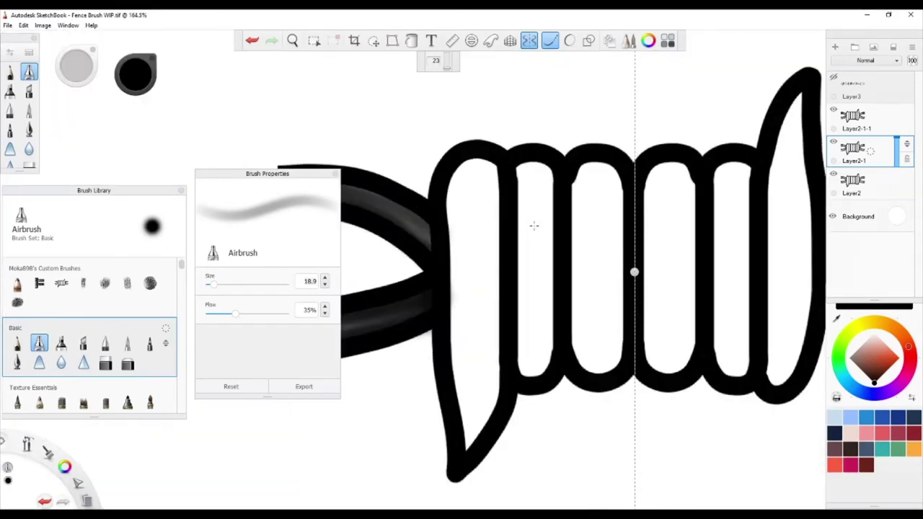
- Airbrush dark shading across the tops, bottoms and interiors of the first two coils
{"action": "mouse_move", "coordinate": [476, 173]}
{"action": "left_mouse_down"}
{"action": "mouse_move", "coordinate": [519, 162]}
{"action": "mouse_move", "coordinate": [598, 173]}
{"action": "mouse_move", "coordinate": [534, 180]}
{"action": "mouse_move", "coordinate": [598, 188]}
{"action": "left_mouse_up"}
{"action": "mouse_move", "coordinate": [479, 397]}
{"action": "left_mouse_down"}
{"action": "mouse_move", "coordinate": [519, 373]}
{"action": "mouse_move", "coordinate": [498, 393]}
{"action": "mouse_move", "coordinate": [599, 368]}
{"action": "mouse_move", "coordinate": [577, 393]}
{"action": "left_mouse_up"}
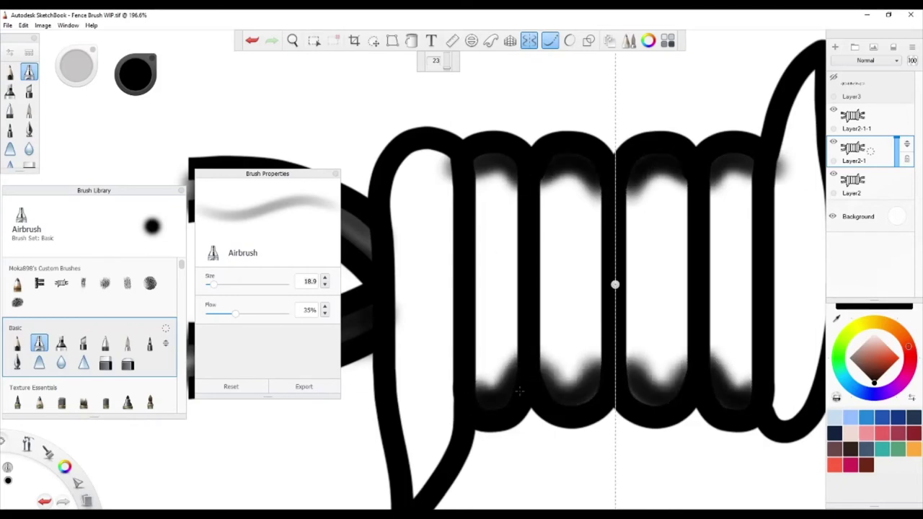
{"action": "mouse_move", "coordinate": [511, 368]}
{"action": "left_mouse_down"}
{"action": "mouse_move", "coordinate": [513, 180]}
{"action": "mouse_move", "coordinate": [510, 364]}
{"action": "left_mouse_up"}
{"action": "left_click_drag", "start_coordinate": [508, 165], "coordinate": [509, 371]}
{"action": "mouse_move", "coordinate": [543, 345]}
{"action": "left_mouse_down"}
{"action": "mouse_move", "coordinate": [548, 180]}
{"action": "mouse_move", "coordinate": [547, 382]}
{"action": "mouse_move", "coordinate": [548, 180]}
{"action": "mouse_move", "coordinate": [601, 379]}
{"action": "mouse_move", "coordinate": [590, 180]}
{"action": "mouse_move", "coordinate": [548, 361]}
{"action": "left_mouse_up"}
{"action": "mouse_move", "coordinate": [481, 385]}
{"action": "left_mouse_down"}
{"action": "mouse_move", "coordinate": [485, 169]}
{"action": "mouse_move", "coordinate": [481, 353]}
{"action": "mouse_move", "coordinate": [494, 389]}
{"action": "mouse_move", "coordinate": [501, 158]}
{"action": "left_mouse_up"}
{"action": "mouse_move", "coordinate": [502, 158]}
{"action": "left_mouse_down"}
{"action": "mouse_move", "coordinate": [505, 389]}
{"action": "mouse_move", "coordinate": [504, 302]}
{"action": "left_mouse_up"}
{"action": "mouse_move", "coordinate": [573, 181]}
{"action": "left_mouse_down"}
{"action": "mouse_move", "coordinate": [570, 389]}
{"action": "mouse_move", "coordinate": [559, 374]}
{"action": "mouse_move", "coordinate": [566, 173]}
{"action": "mouse_move", "coordinate": [562, 361]}
{"action": "left_mouse_up"}
{"action": "scroll", "coordinate": [713, 316], "scroll_direction": "down", "scroll_amount": 3}
{"action": "scroll", "coordinate": [714, 315], "scroll_direction": "down", "scroll_amount": 3}
{"action": "scroll", "coordinate": [631, 156], "scroll_direction": "up", "scroll_amount": 3}
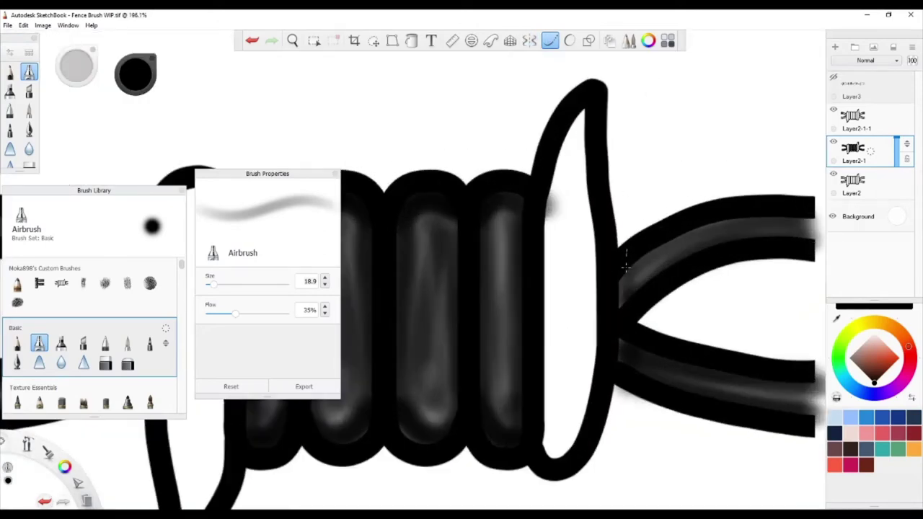
{"action": "scroll", "coordinate": [615, 288], "scroll_direction": "up", "scroll_amount": 1}
- Shade the tall barb's edges and interior, undoing stray strokes and leaving a narrow highlight
{"action": "left_click_drag", "start_coordinate": [562, 436], "coordinate": [541, 415]}
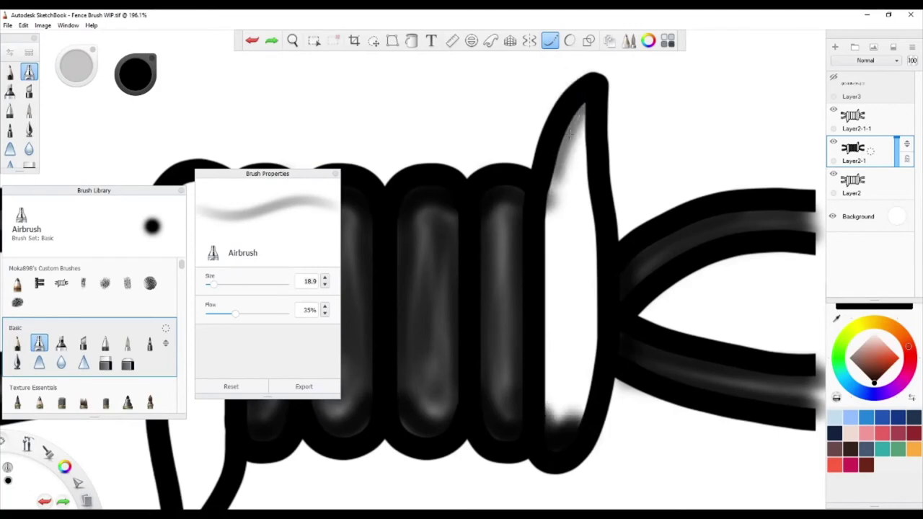
{"action": "mouse_move", "coordinate": [584, 97]}
{"action": "left_mouse_down"}
{"action": "mouse_move", "coordinate": [540, 186]}
{"action": "mouse_move", "coordinate": [550, 418]}
{"action": "left_mouse_up"}
{"action": "key", "text": "ctrl+z"}
{"action": "mouse_move", "coordinate": [555, 187]}
{"action": "left_mouse_down"}
{"action": "mouse_move", "coordinate": [552, 423]}
{"action": "mouse_move", "coordinate": [599, 266]}
{"action": "mouse_move", "coordinate": [570, 425]}
{"action": "left_mouse_up"}
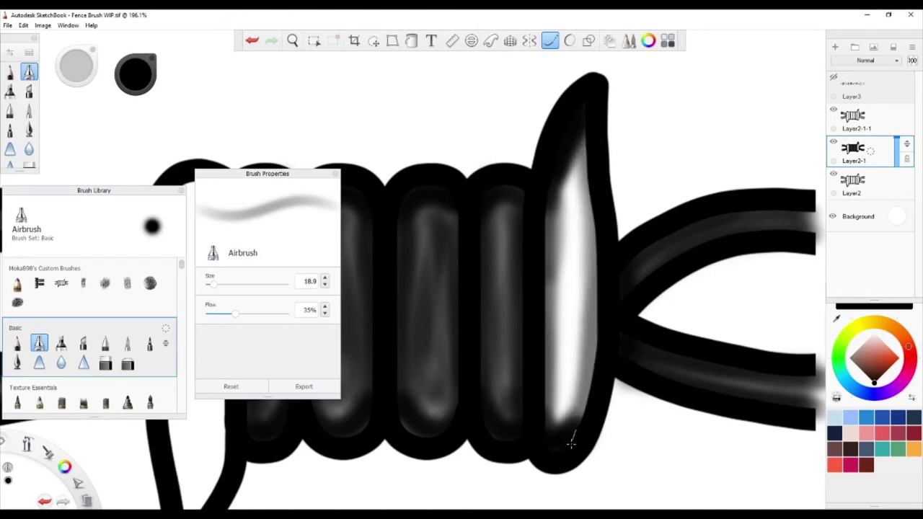
{"action": "left_click_drag", "start_coordinate": [576, 130], "coordinate": [555, 426]}
{"action": "left_click_drag", "start_coordinate": [562, 94], "coordinate": [558, 465]}
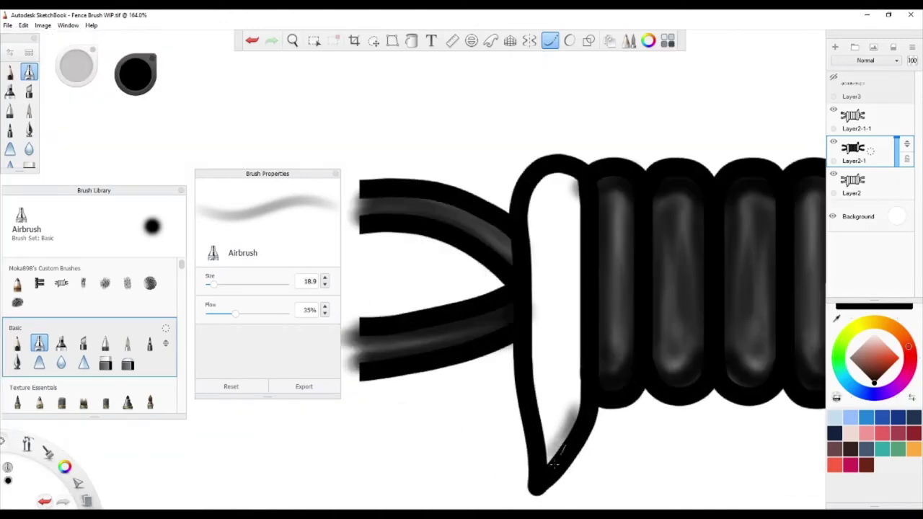
{"action": "key", "text": "ctrl+z"}
{"action": "left_click_drag", "start_coordinate": [576, 179], "coordinate": [528, 221]}
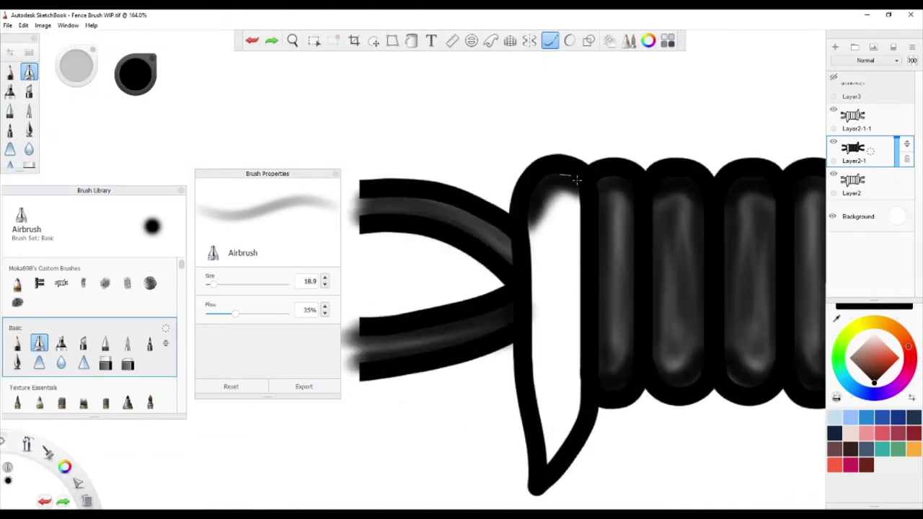
{"action": "mouse_move", "coordinate": [538, 464]}
{"action": "left_mouse_down"}
{"action": "mouse_move", "coordinate": [577, 404]}
{"action": "mouse_move", "coordinate": [551, 465]}
{"action": "mouse_move", "coordinate": [574, 423]}
{"action": "left_mouse_up"}
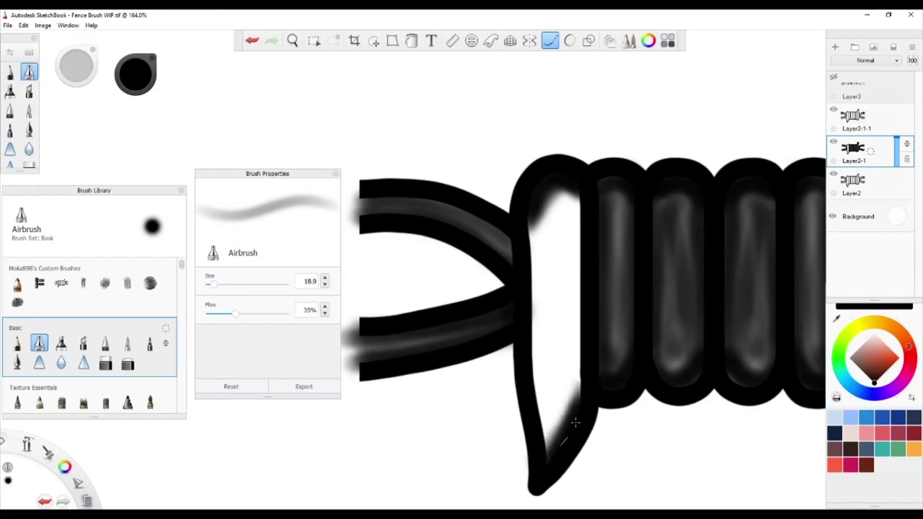
{"action": "mouse_move", "coordinate": [532, 381]}
{"action": "left_mouse_down"}
{"action": "mouse_move", "coordinate": [531, 202]}
{"action": "mouse_move", "coordinate": [532, 403]}
{"action": "mouse_move", "coordinate": [541, 455]}
{"action": "mouse_move", "coordinate": [543, 330]}
{"action": "mouse_move", "coordinate": [546, 447]}
{"action": "left_mouse_up"}
{"action": "mouse_move", "coordinate": [573, 401]}
{"action": "left_mouse_down"}
{"action": "mouse_move", "coordinate": [573, 191]}
{"action": "mouse_move", "coordinate": [558, 433]}
{"action": "mouse_move", "coordinate": [567, 187]}
{"action": "mouse_move", "coordinate": [562, 433]}
{"action": "left_mouse_up"}
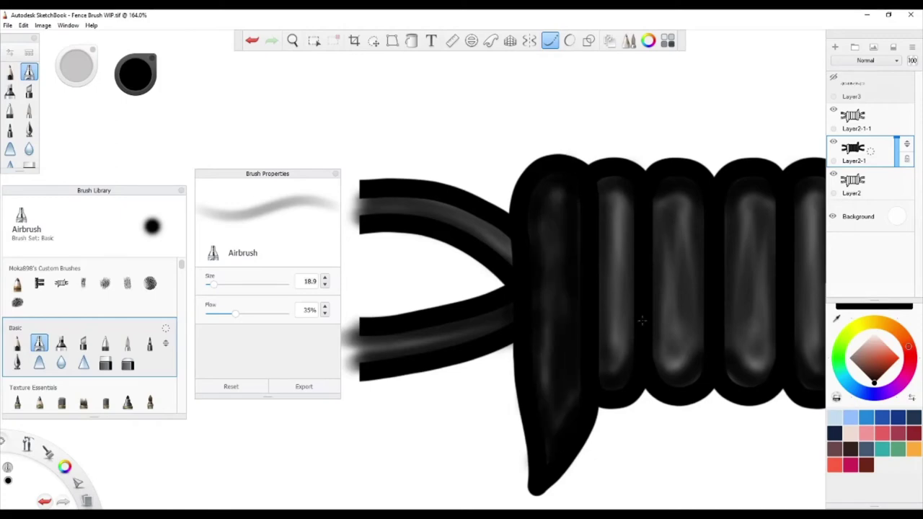
{"action": "key", "text": "Home"}
- Trim the lower wire prong's tip with the Hard Eraser and rotate the canvas 180 degrees
{"action": "left_click", "coordinate": [106, 364]}
{"action": "scroll", "coordinate": [644, 191], "scroll_direction": "up", "scroll_amount": 5}
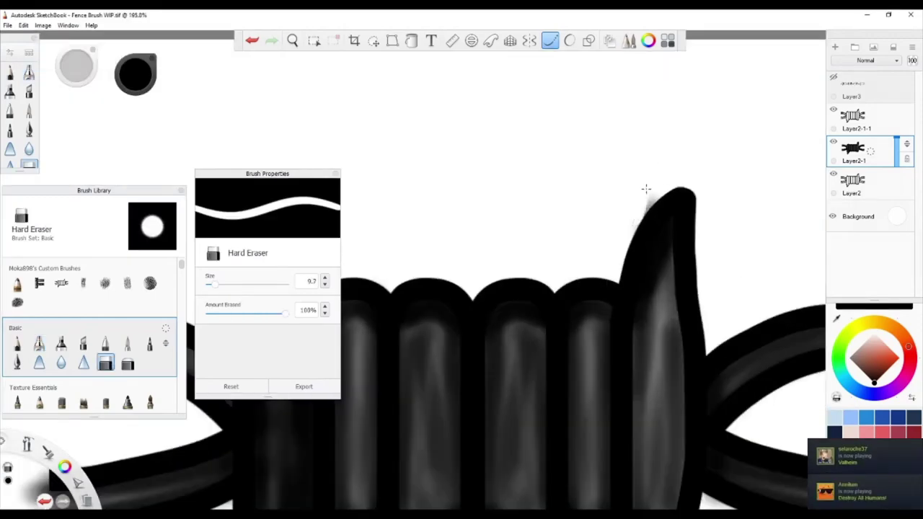
{"action": "scroll", "coordinate": [738, 367], "scroll_direction": "down", "scroll_amount": 2}
{"action": "left_click_drag", "start_coordinate": [734, 342], "coordinate": [728, 310]}
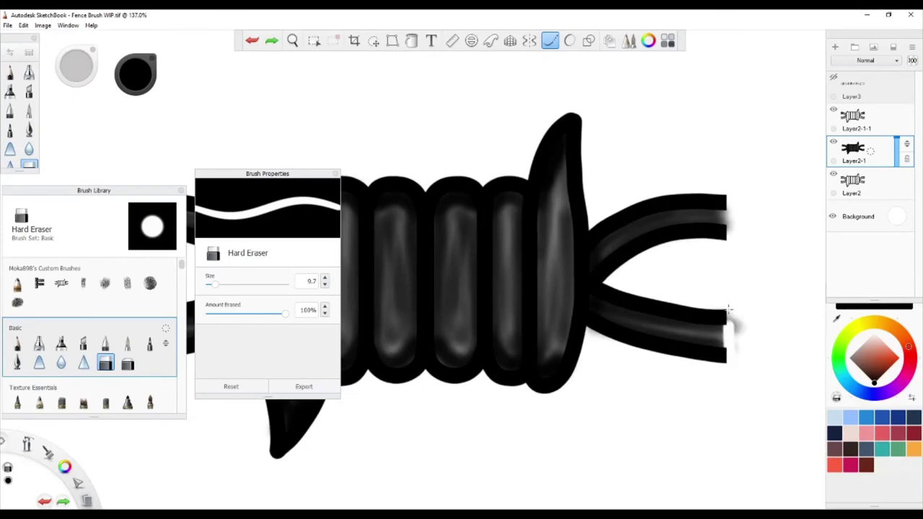
{"action": "key", "text": "ctrl+r"}
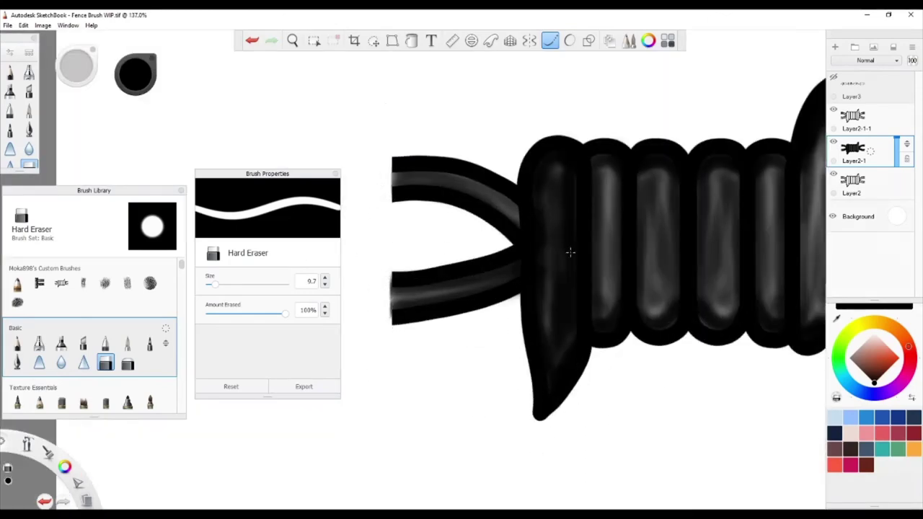
{"action": "scroll", "coordinate": [570, 252], "scroll_direction": "down", "scroll_amount": 3}
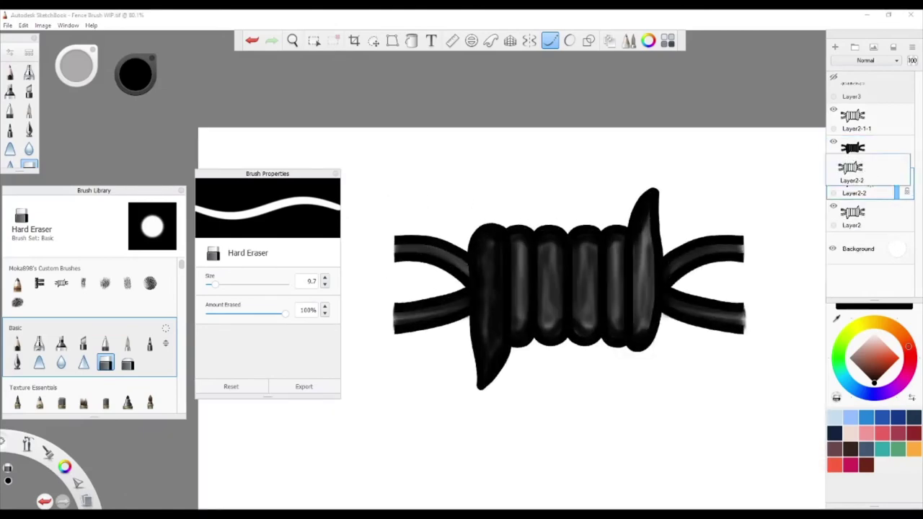
- On a duplicated layer, paint white airbrush highlights along the second and third coils
{"action": "key", "text": "e"}
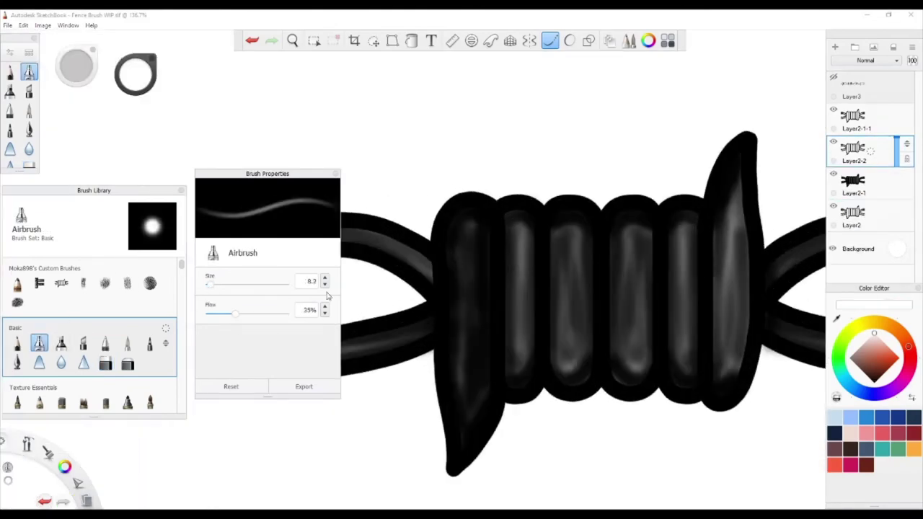
{"action": "left_click_drag", "start_coordinate": [516, 289], "coordinate": [516, 364]}
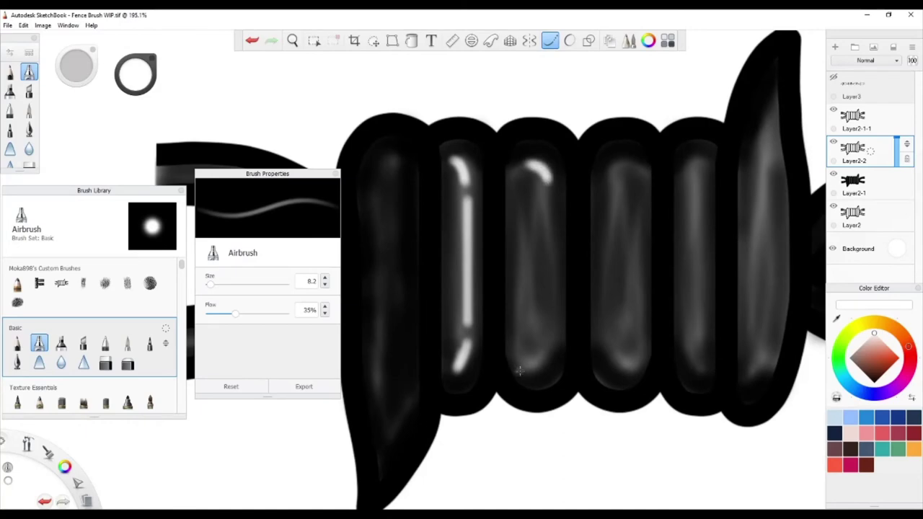
{"action": "left_click_drag", "start_coordinate": [549, 328], "coordinate": [552, 194]}
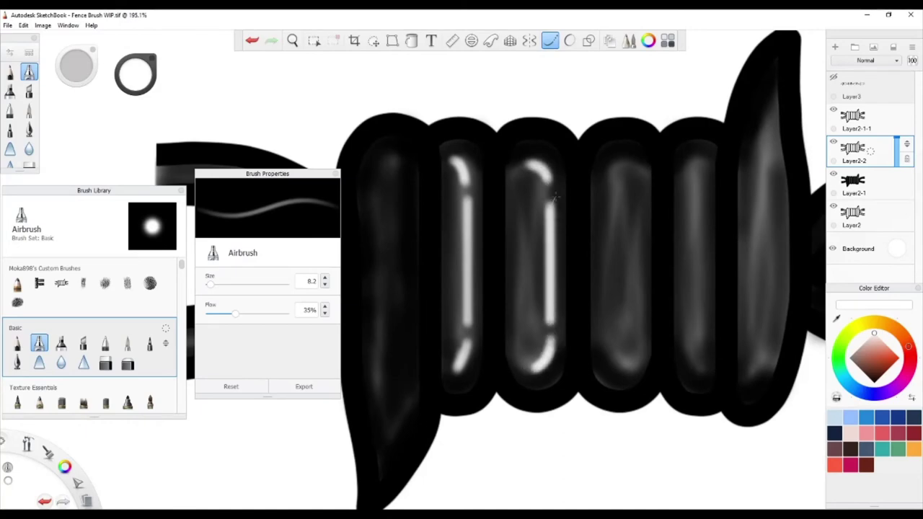
{"action": "scroll", "coordinate": [561, 208], "scroll_direction": "up", "scroll_amount": 2}
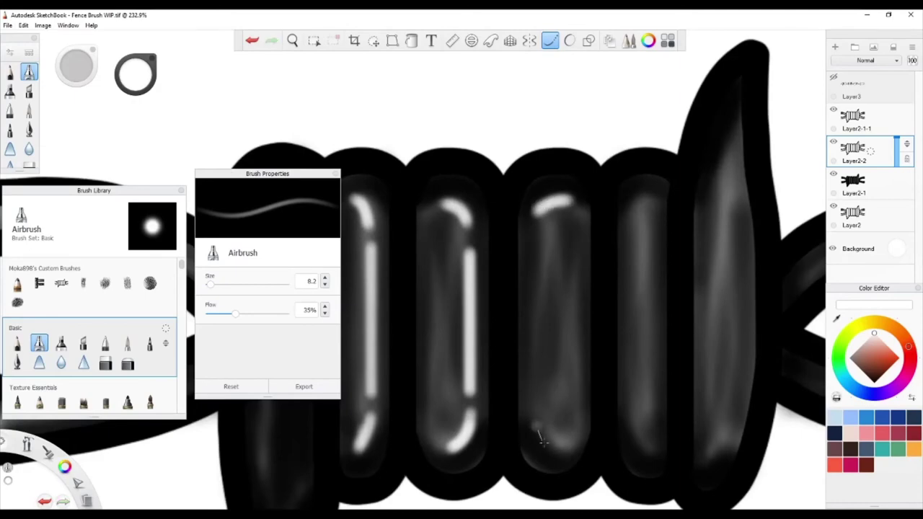
{"action": "left_click_drag", "start_coordinate": [537, 413], "coordinate": [538, 231]}
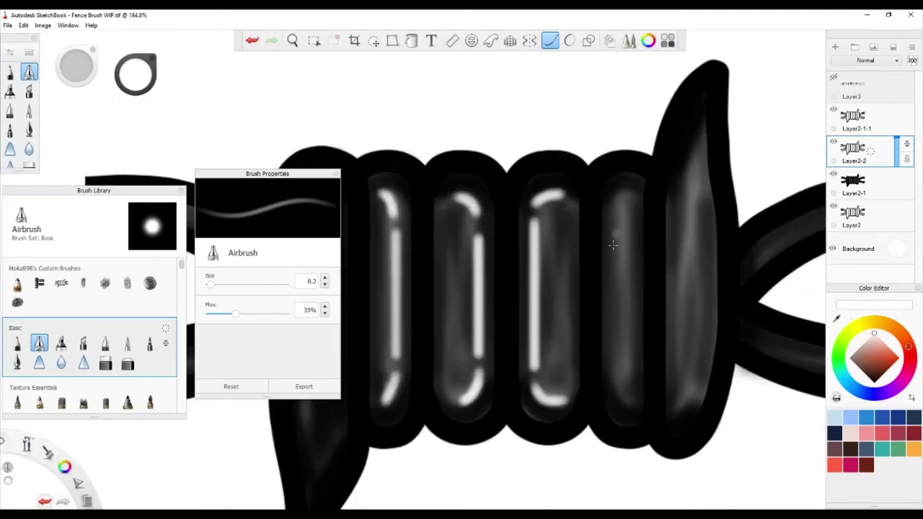
{"action": "scroll", "coordinate": [590, 207], "scroll_direction": "up", "scroll_amount": 1}
{"action": "scroll", "coordinate": [597, 194], "scroll_direction": "down", "scroll_amount": 1}
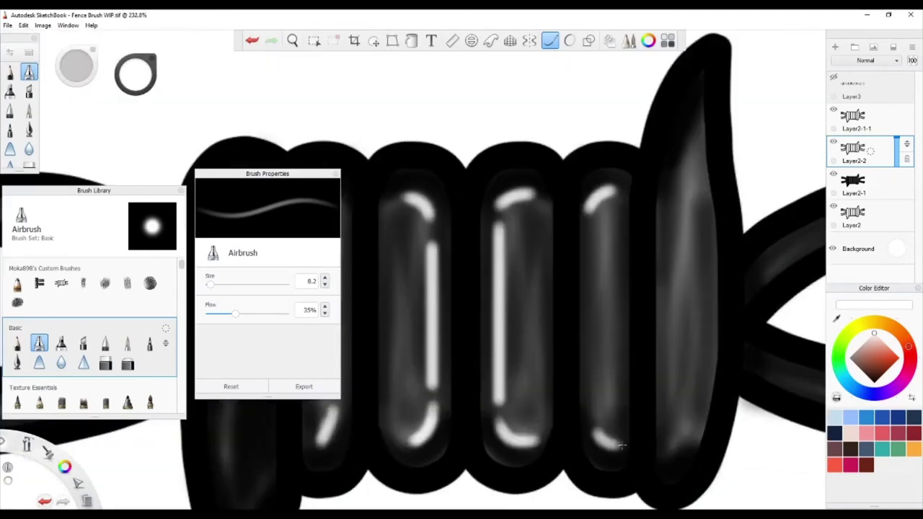
{"action": "left_click_drag", "start_coordinate": [588, 244], "coordinate": [587, 418]}
{"action": "scroll", "coordinate": [598, 221], "scroll_direction": "left", "scroll_amount": 3}
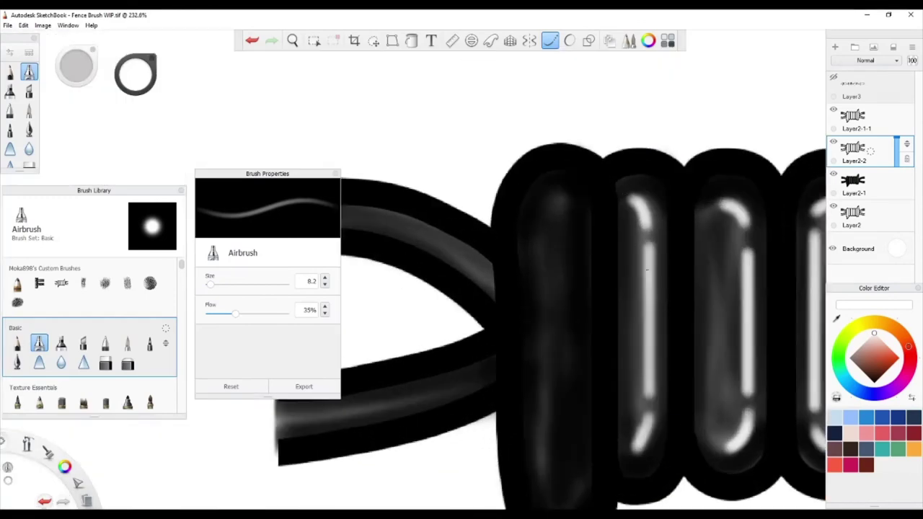
{"action": "scroll", "coordinate": [598, 221], "scroll_direction": "down", "scroll_amount": 7}
{"action": "scroll", "coordinate": [769, 300], "scroll_direction": "up", "scroll_amount": 6}
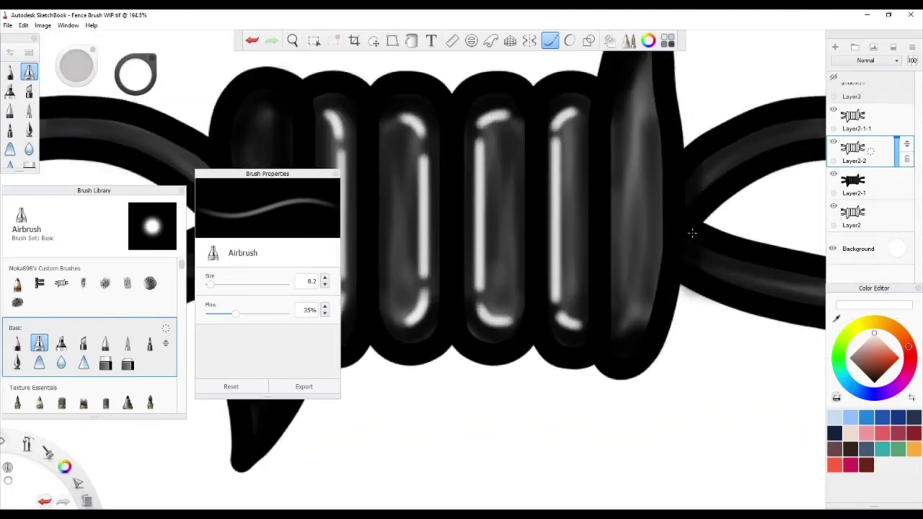
- Redo the right coil's highlight with bright white streaks down its upper and lower parts
{"action": "key", "text": "ctrl+z"}
{"action": "mouse_move", "coordinate": [604, 144]}
{"action": "left_mouse_down"}
{"action": "mouse_move", "coordinate": [609, 238]}
{"action": "mouse_move", "coordinate": [610, 204]}
{"action": "left_mouse_up"}
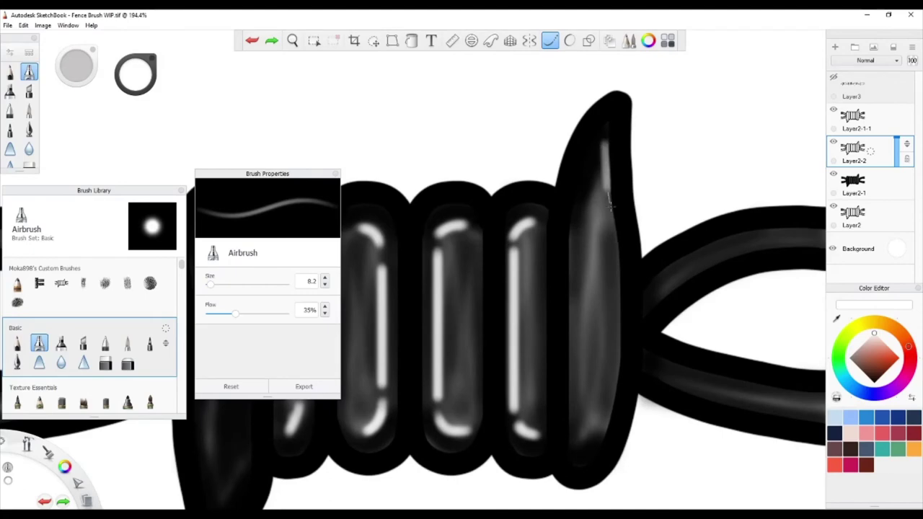
{"action": "left_click_drag", "start_coordinate": [609, 137], "coordinate": [614, 238]}
{"action": "left_click_drag", "start_coordinate": [610, 392], "coordinate": [614, 314]}
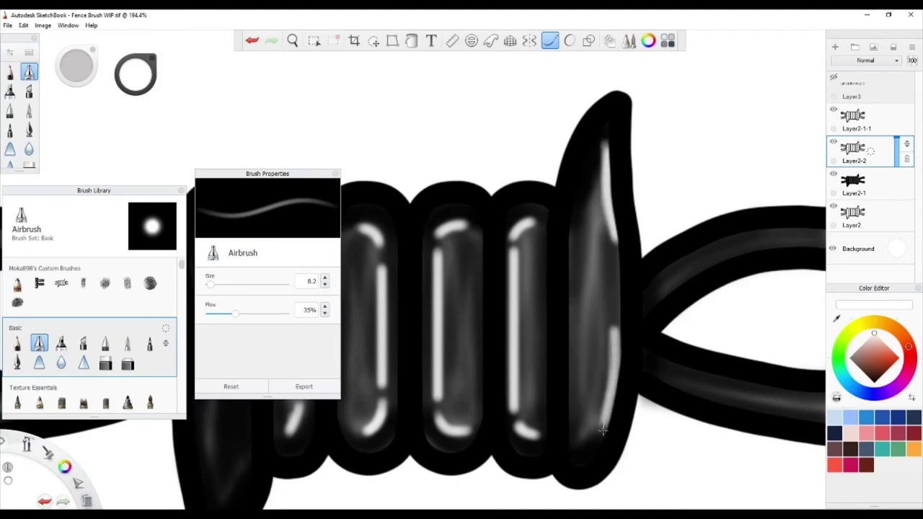
{"action": "scroll", "coordinate": [614, 303], "scroll_direction": "down", "scroll_amount": 3}
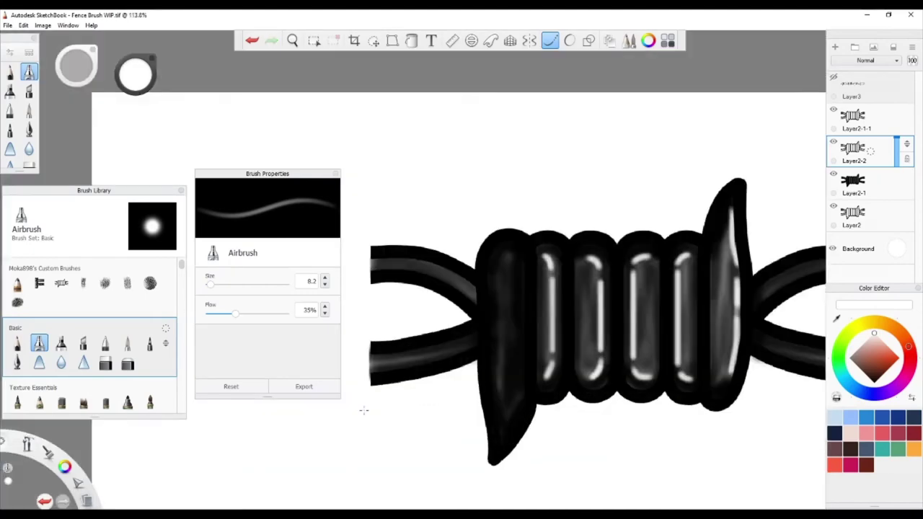
{"action": "scroll", "coordinate": [523, 444], "scroll_direction": "up", "scroll_amount": 2}
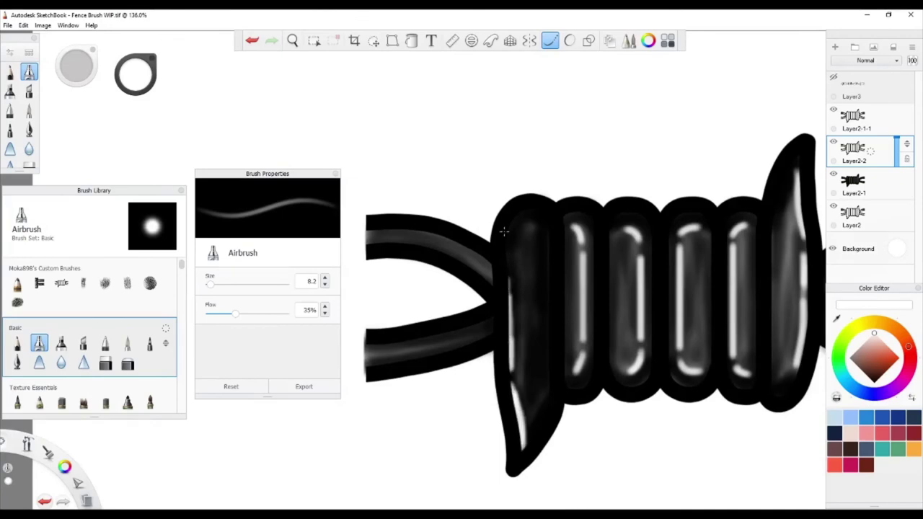
{"action": "scroll", "coordinate": [510, 286], "scroll_direction": "down", "scroll_amount": 2}
{"action": "scroll", "coordinate": [576, 310], "scroll_direction": "up", "scroll_amount": 3}
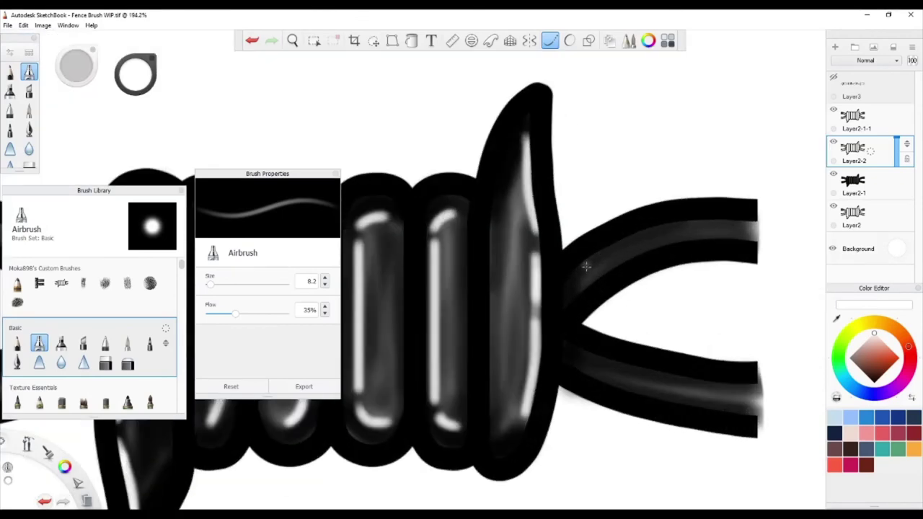
- Airbrush white highlights along the upper right, lower right and upper left wires
{"action": "left_click_drag", "start_coordinate": [581, 267], "coordinate": [732, 224]}
{"action": "left_click_drag", "start_coordinate": [590, 356], "coordinate": [729, 375]}
{"action": "scroll", "coordinate": [729, 375], "scroll_direction": "down", "scroll_amount": 3}
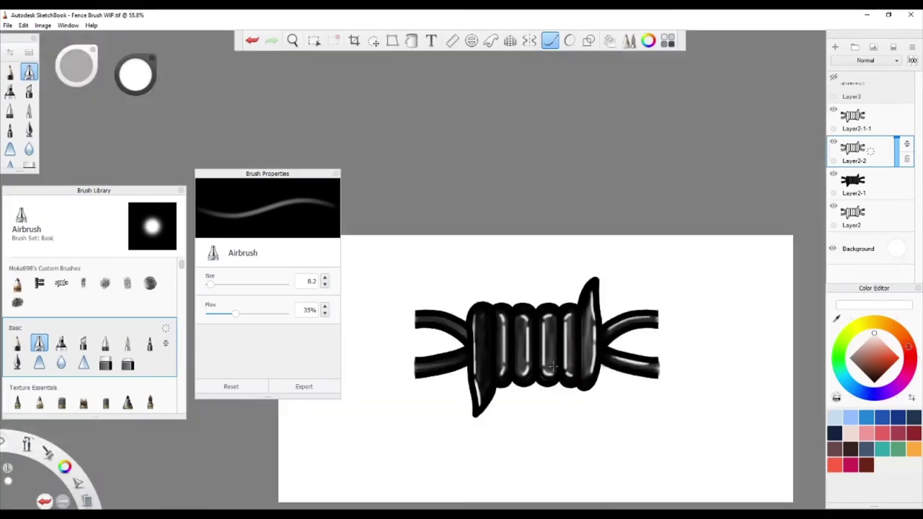
{"action": "scroll", "coordinate": [436, 374], "scroll_direction": "up", "scroll_amount": 3}
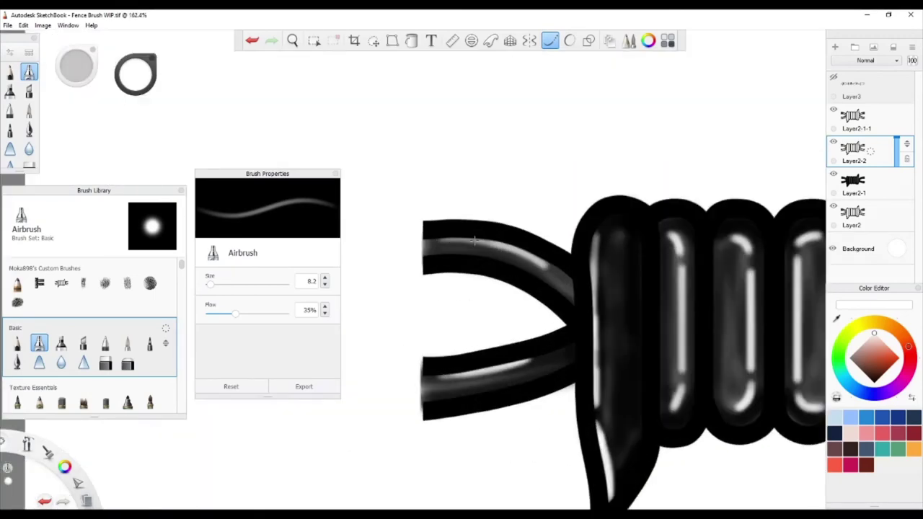
{"action": "left_click_drag", "start_coordinate": [475, 240], "coordinate": [563, 274]}
{"action": "scroll", "coordinate": [562, 274], "scroll_direction": "down", "scroll_amount": 5}
{"action": "scroll", "coordinate": [783, 354], "scroll_direction": "up", "scroll_amount": 3}
- Lower Layer2-2's opacity to 56%
{"action": "left_click_drag", "start_coordinate": [905, 148], "coordinate": [896, 151]}
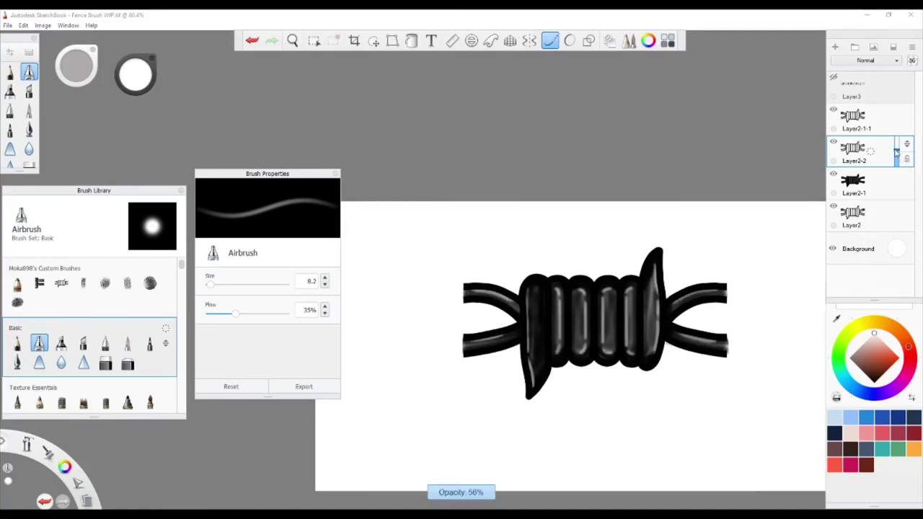
{"action": "scroll", "coordinate": [778, 318], "scroll_direction": "down", "scroll_amount": 3}
{"action": "scroll", "coordinate": [752, 362], "scroll_direction": "up", "scroll_amount": 3}
- Capture the barbed-wire drawing on Layer2-1 as the Wooden Fence (WIP) copy brush's stamp
{"action": "left_click", "coordinate": [60, 283]}
{"action": "left_click", "coordinate": [305, 274]}
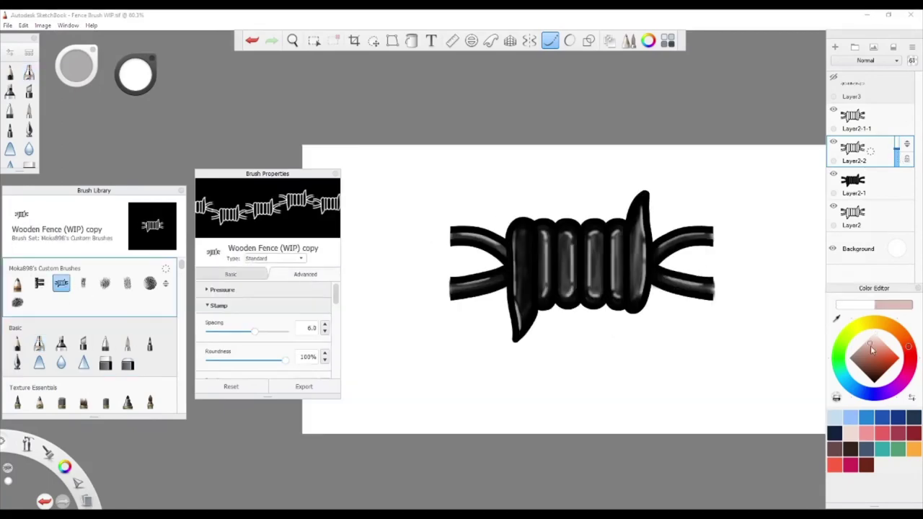
{"action": "left_click_drag", "start_coordinate": [871, 349], "coordinate": [874, 383]}
{"action": "scroll", "coordinate": [287, 309], "scroll_direction": "down", "scroll_amount": 5}
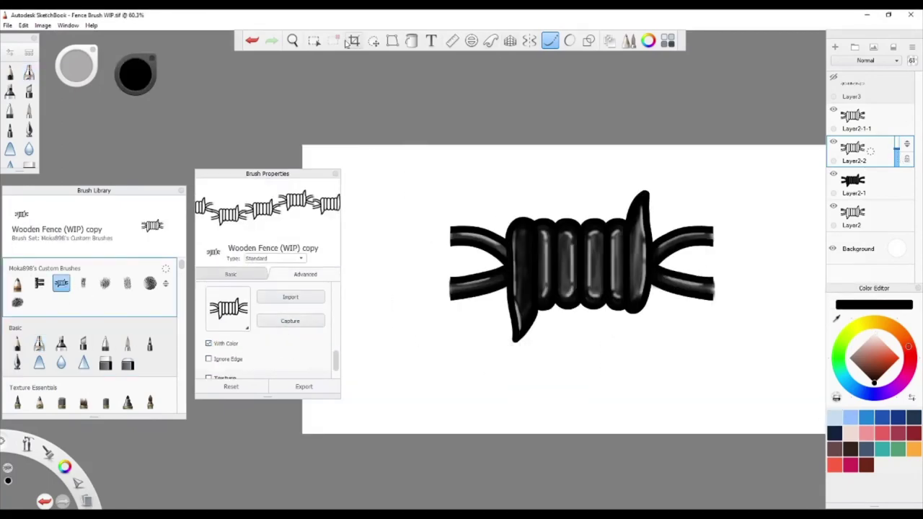
{"action": "left_click", "coordinate": [314, 40]}
{"action": "scroll", "coordinate": [711, 383], "scroll_direction": "up", "scroll_amount": 4}
{"action": "left_click", "coordinate": [514, 438]}
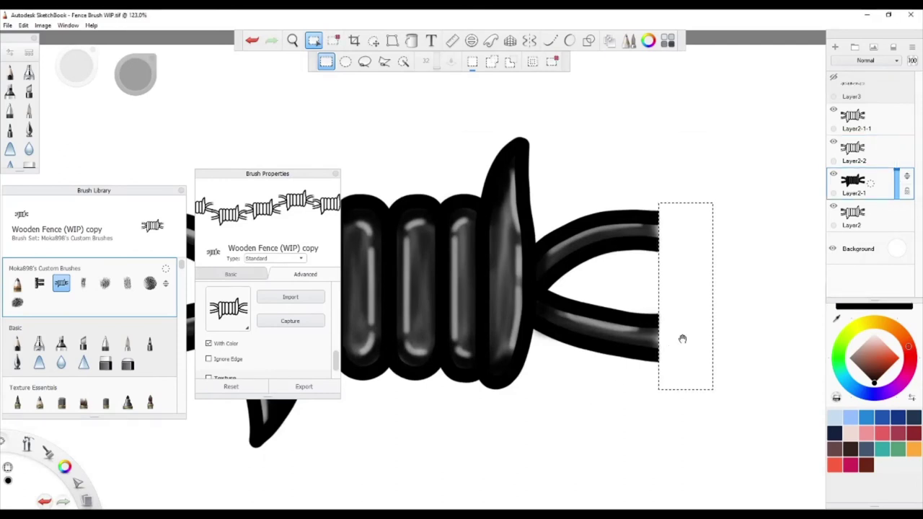
{"action": "scroll", "coordinate": [682, 339], "scroll_direction": "down", "scroll_amount": 2}
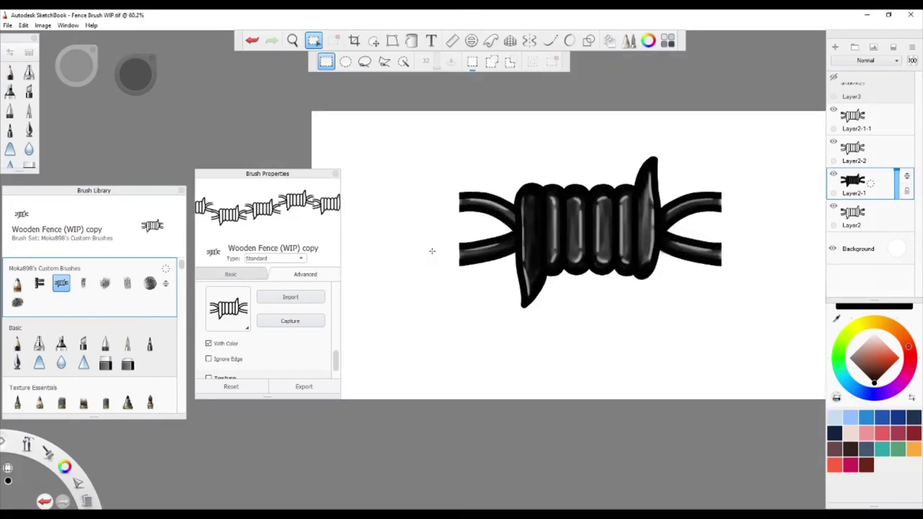
{"action": "left_click", "coordinate": [290, 321]}
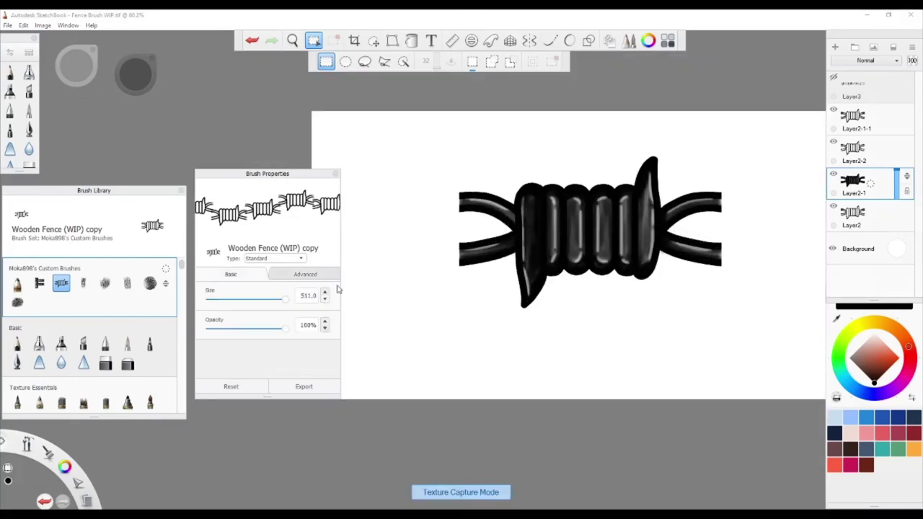
{"action": "left_click", "coordinate": [602, 249]}
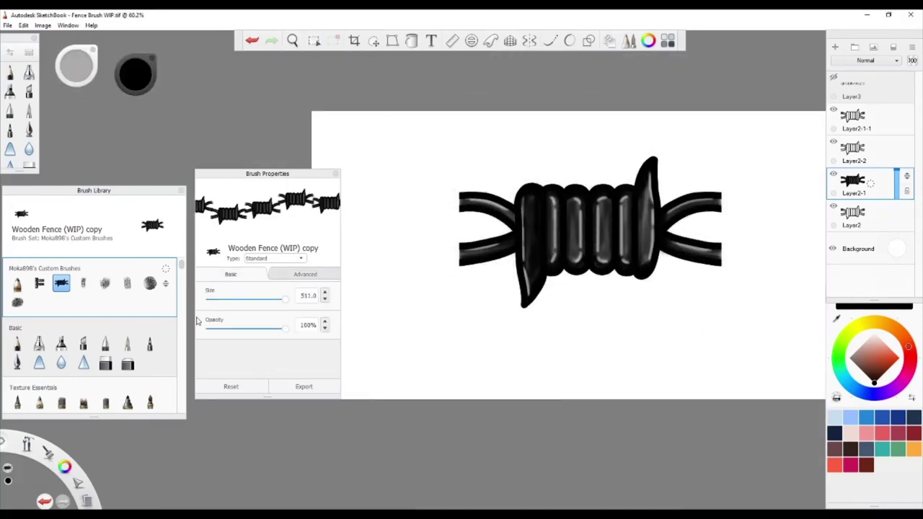
- Resize the brush to 82.3, paint a test barbed-wire strand, then remove it
{"action": "left_click", "coordinate": [305, 274]}
{"action": "left_click", "coordinate": [231, 274]}
{"action": "left_click_drag", "start_coordinate": [284, 298], "coordinate": [257, 298]}
{"action": "left_click_drag", "start_coordinate": [455, 346], "coordinate": [585, 346]}
{"action": "scroll", "coordinate": [677, 369], "scroll_direction": "up", "scroll_amount": 4}
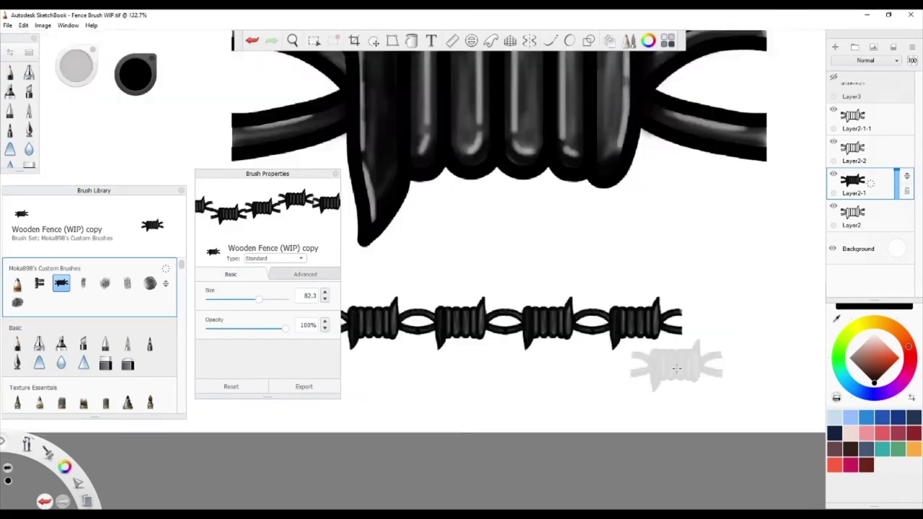
{"action": "left_click", "coordinate": [859, 150]}
- Turn off With Color, set Layer2-1 to 94% opacity and recapture the barbed-wire stamp
{"action": "left_click", "coordinate": [305, 274]}
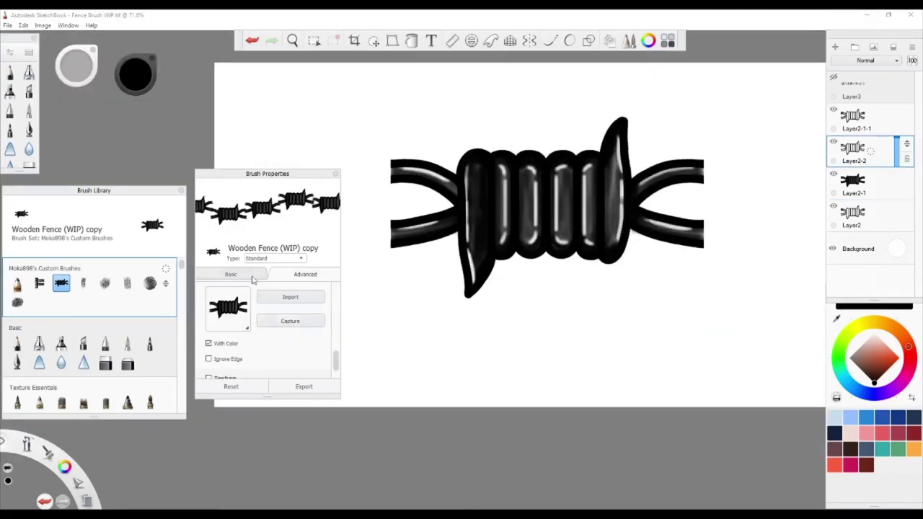
{"action": "left_click", "coordinate": [289, 320]}
{"action": "left_click", "coordinate": [546, 220]}
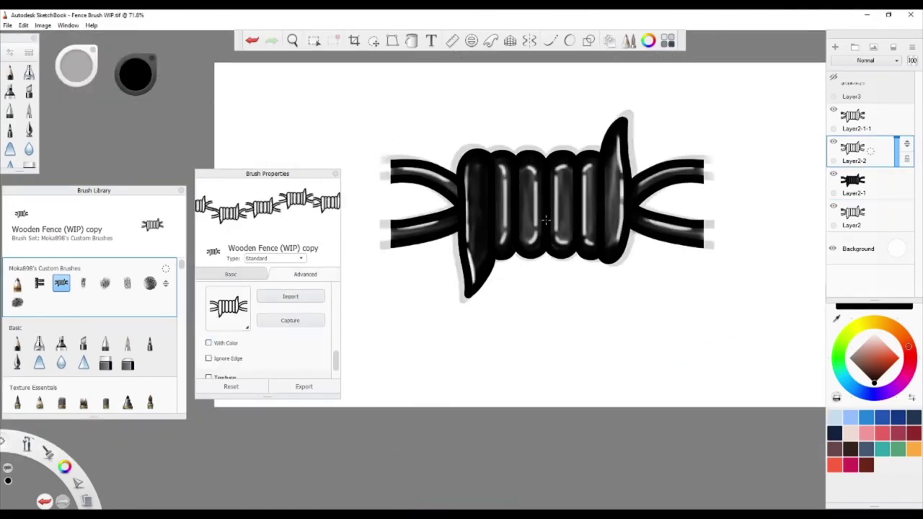
{"action": "left_click", "coordinate": [899, 189]}
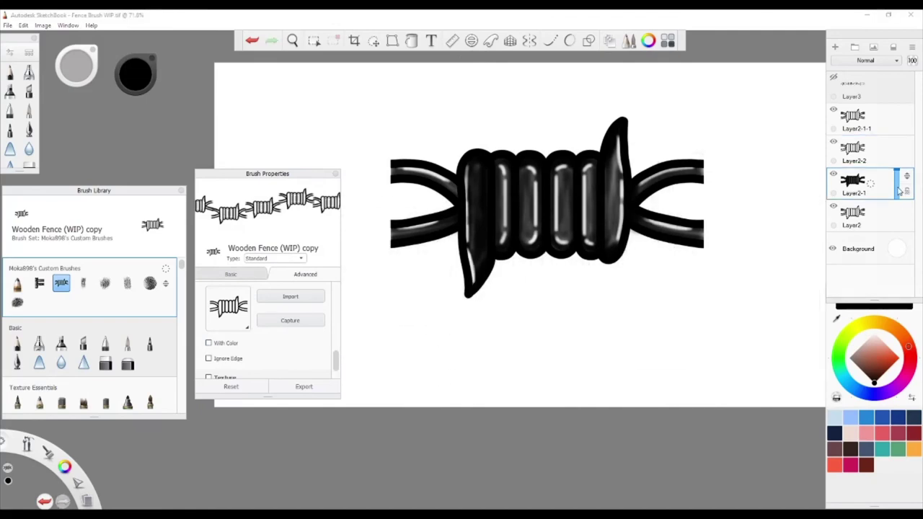
{"action": "left_click_drag", "start_coordinate": [900, 189], "coordinate": [904, 175]}
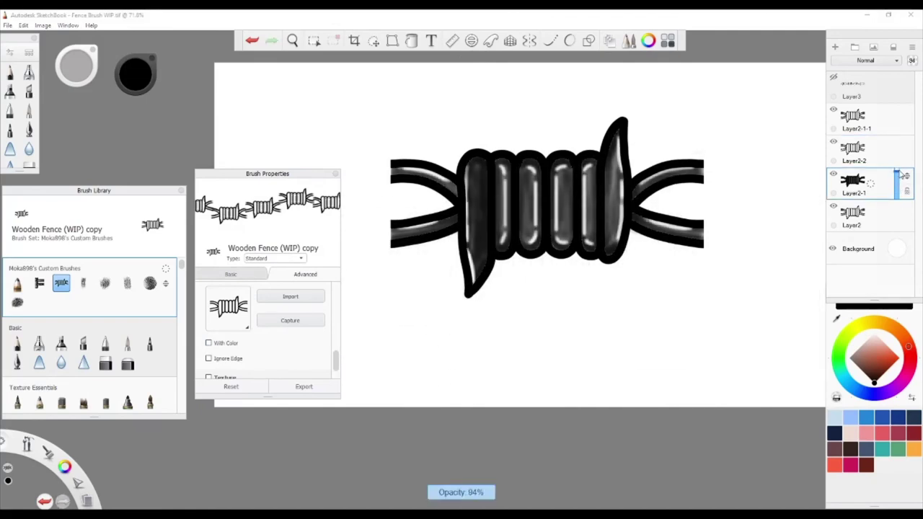
{"action": "left_click", "coordinate": [290, 320]}
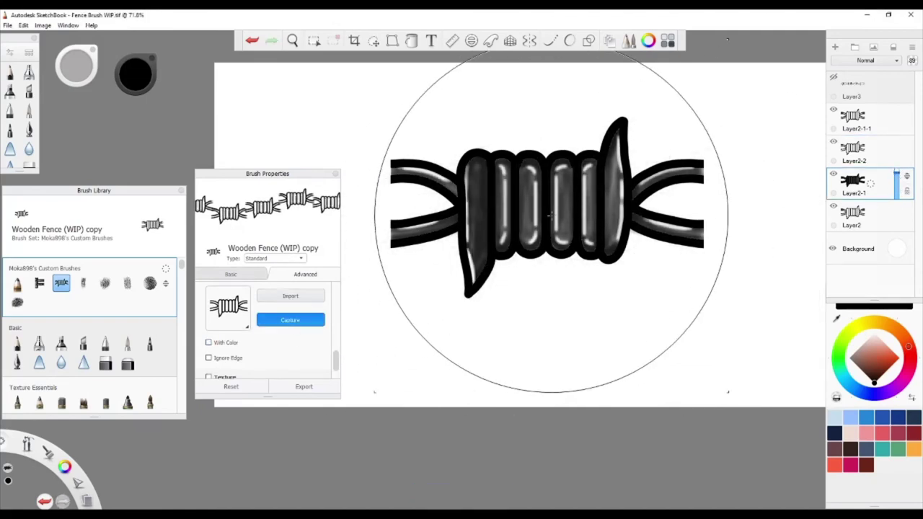
{"action": "left_click", "coordinate": [550, 214]}
- Paint a full-width barbed-wire strand along the bottom, replacing a shorter test strand
{"action": "scroll", "coordinate": [478, 346], "scroll_direction": "up", "scroll_amount": 2}
{"action": "left_click_drag", "start_coordinate": [361, 335], "coordinate": [774, 332]}
{"action": "scroll", "coordinate": [454, 389], "scroll_direction": "down", "scroll_amount": 5}
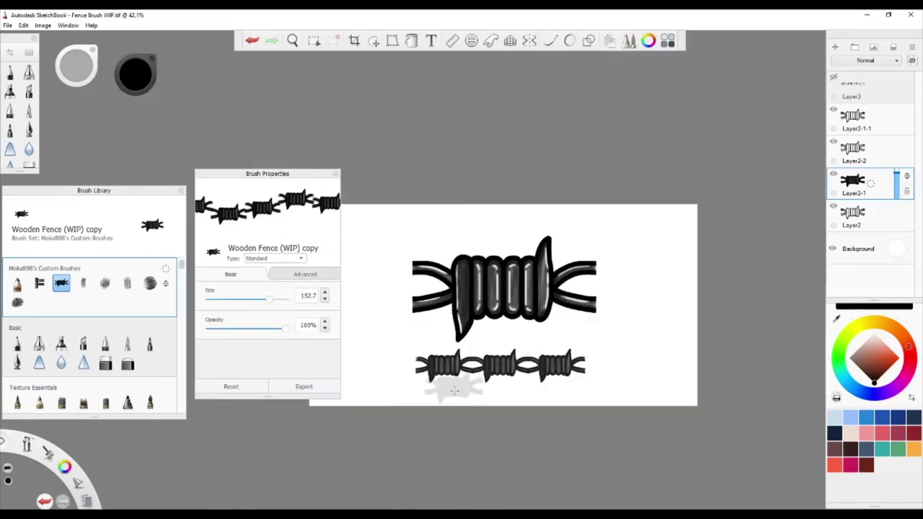
{"action": "scroll", "coordinate": [454, 390], "scroll_direction": "up", "scroll_amount": 3}
{"action": "scroll", "coordinate": [605, 332], "scroll_direction": "down", "scroll_amount": 3}
{"action": "key", "text": "ctrl+z"}
{"action": "left_click_drag", "start_coordinate": [426, 331], "coordinate": [801, 331]}
{"action": "scroll", "coordinate": [569, 418], "scroll_direction": "down", "scroll_amount": 2}
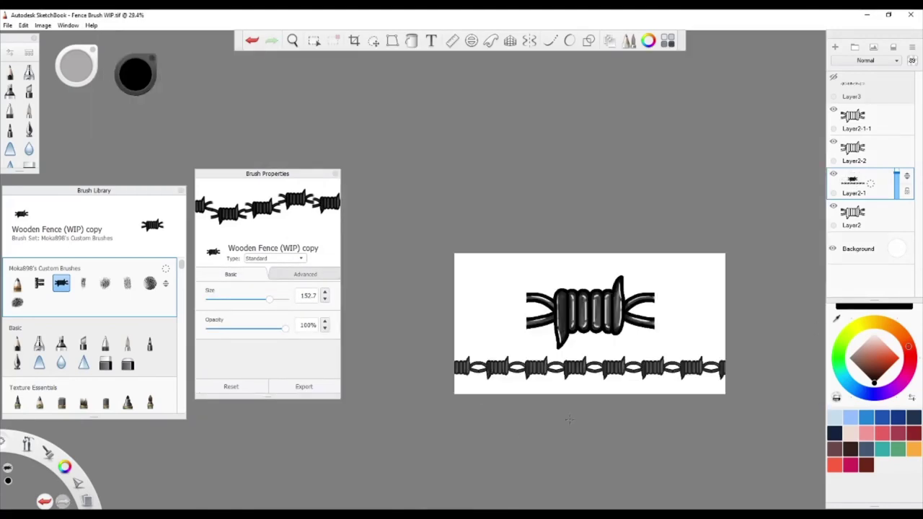
{"action": "scroll", "coordinate": [569, 419], "scroll_direction": "up", "scroll_amount": 2}
- Undo a trial duplicate and move of Layer2-1, then select the brush name to rename it Barbed Wire
{"action": "left_click_drag", "start_coordinate": [882, 183], "coordinate": [873, 229]}
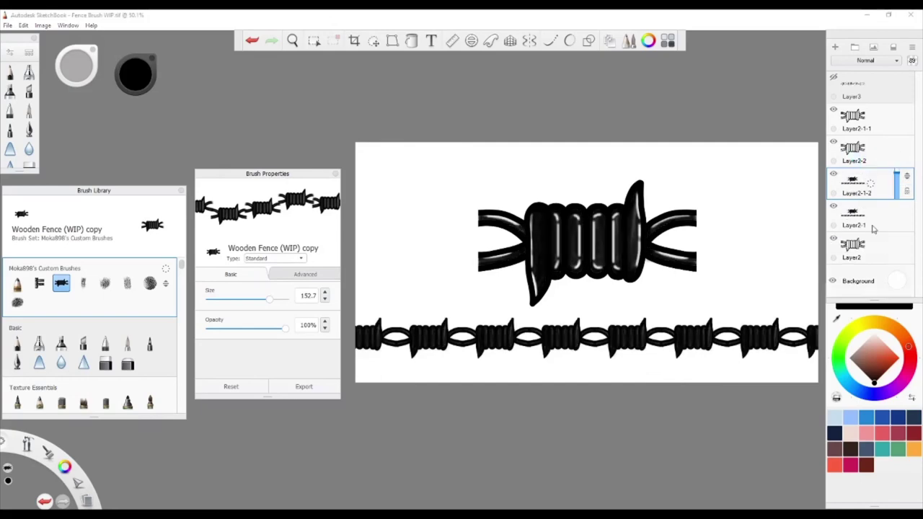
{"action": "left_click_drag", "start_coordinate": [901, 180], "coordinate": [851, 126]}
{"action": "key", "text": "ctrl+z"}
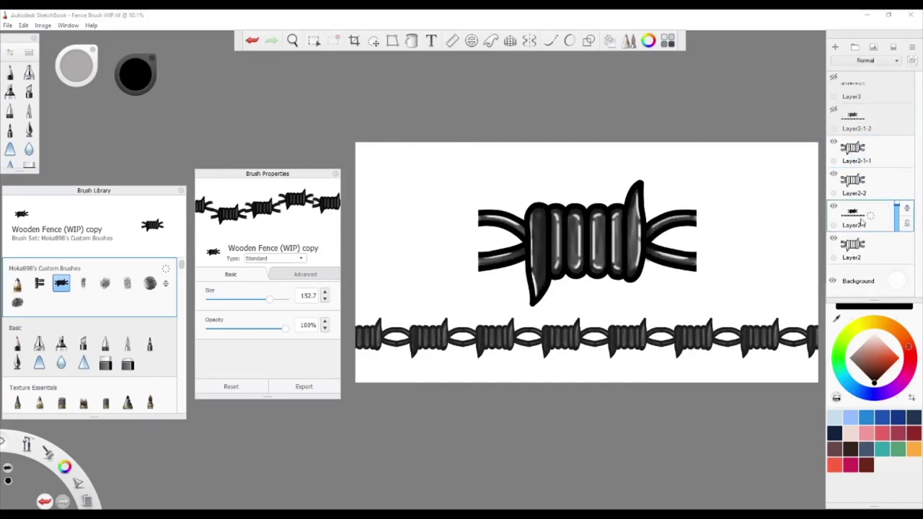
{"action": "key", "text": "ctrl+z"}
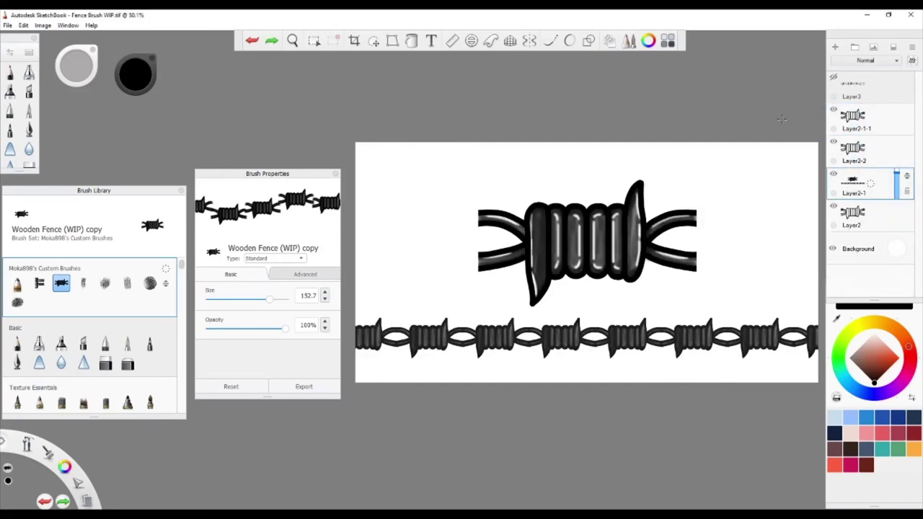
{"action": "double_click", "coordinate": [267, 248]}
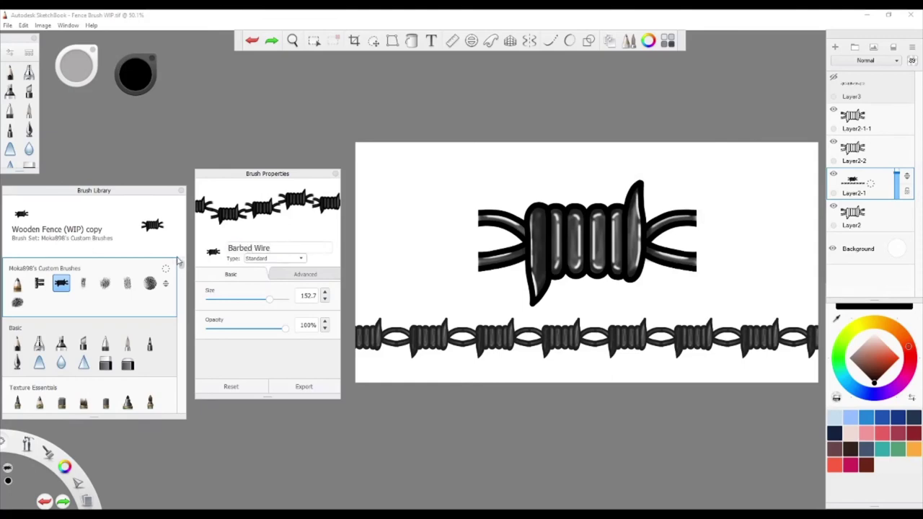